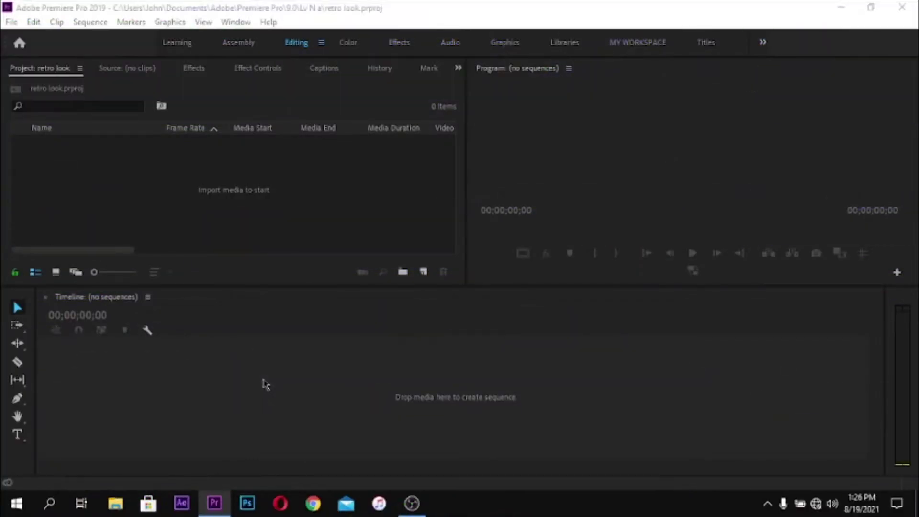
# Import IMG_8937.MOV from File Explorer into the Premiere project.
pyautogui.press('super+e')
pyautogui.click(891, 190)
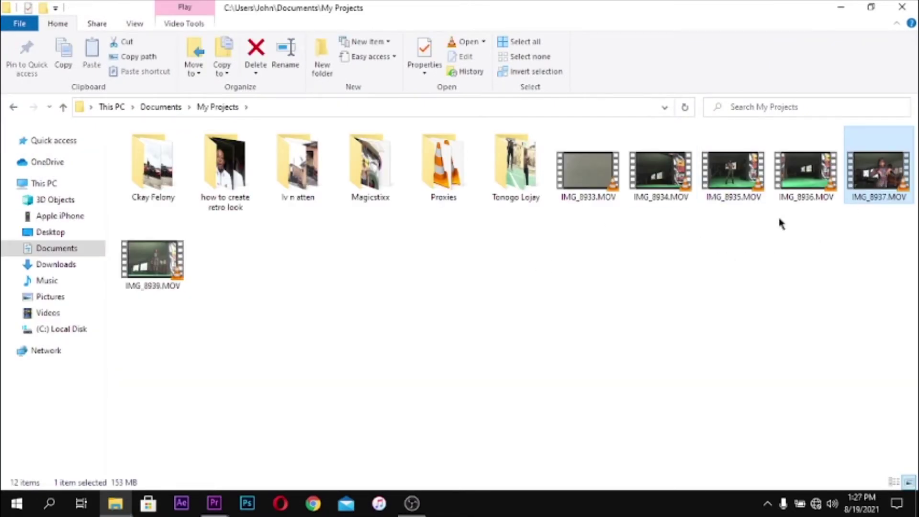
pyautogui.moveTo(874, 181); pyautogui.dragTo(196, 213)
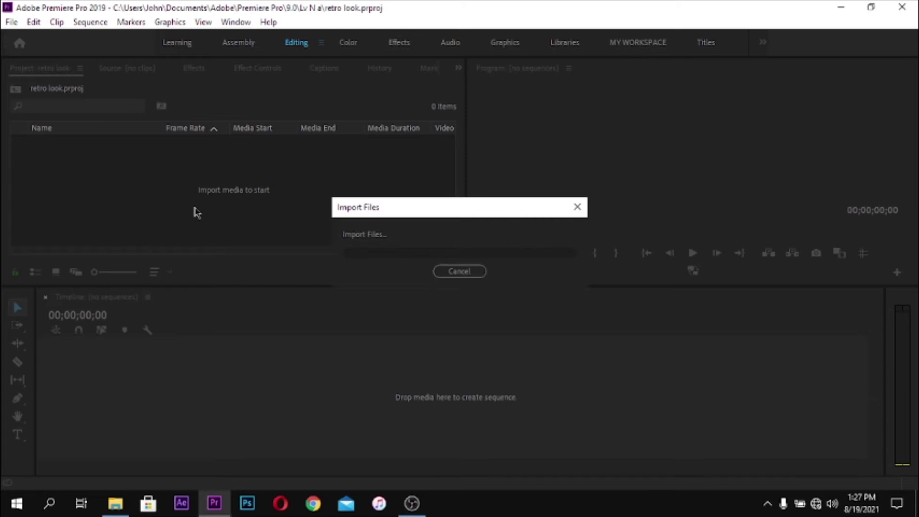
# Create a new sequence named 'retro effects' and load IMG_8937.MOV in the Source monitor.
pyautogui.click(488, 390)
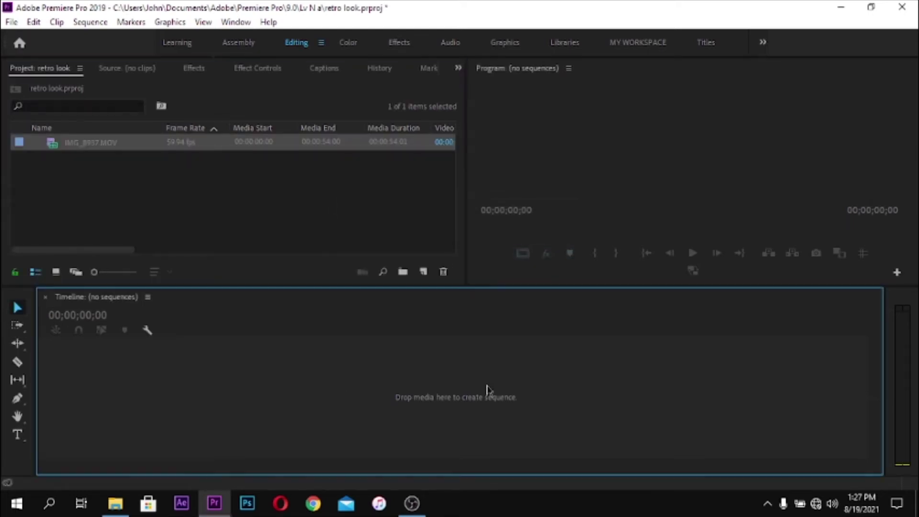
pyautogui.hotkey('ctrl', 'n')
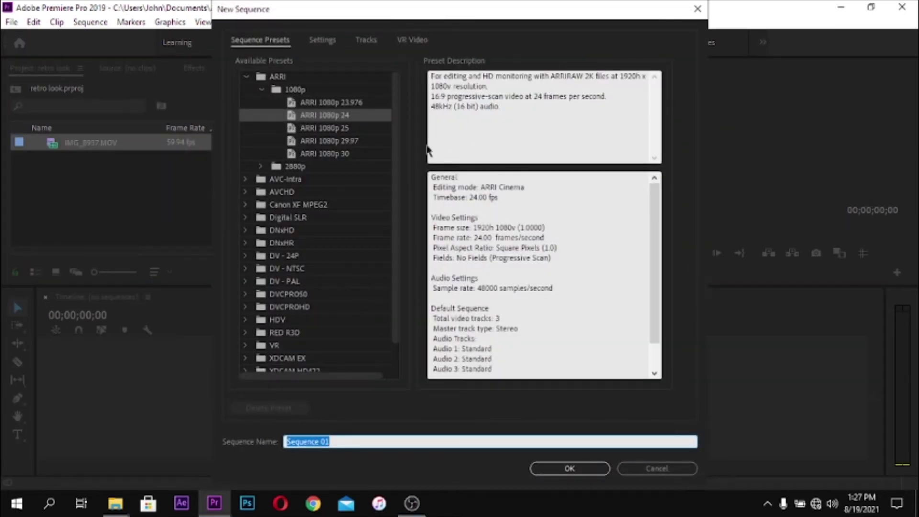
pyautogui.click(368, 441)
pyautogui.write('re')
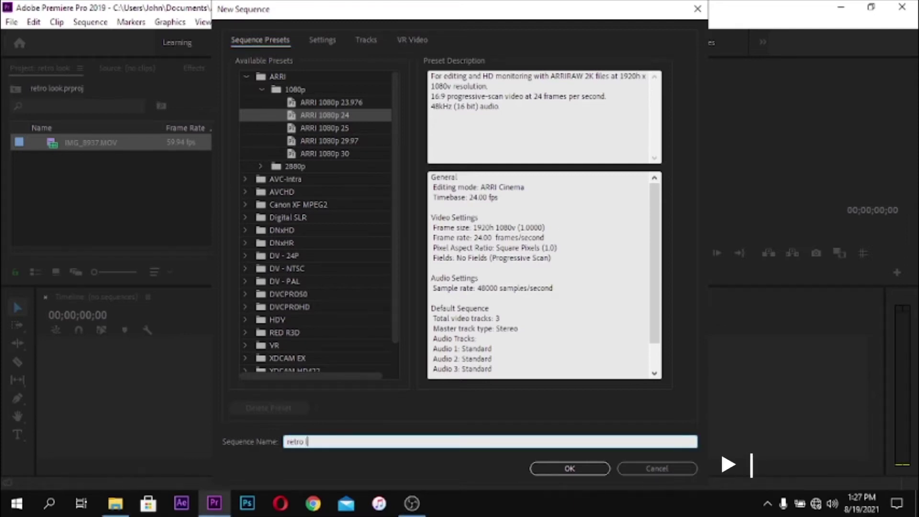
pyautogui.write('tro effects')
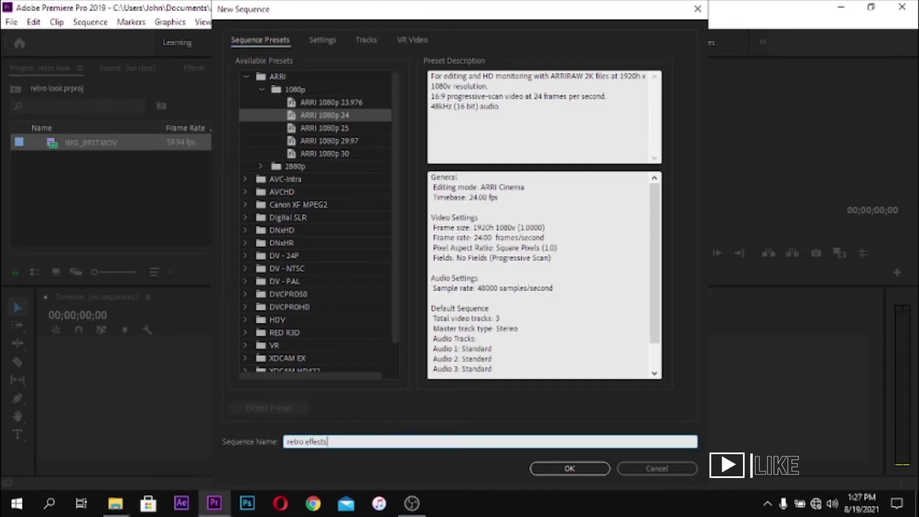
pyautogui.press('Return')
pyautogui.moveTo(68, 158); pyautogui.dragTo(143, 225)
pyautogui.doubleClick(53, 159)
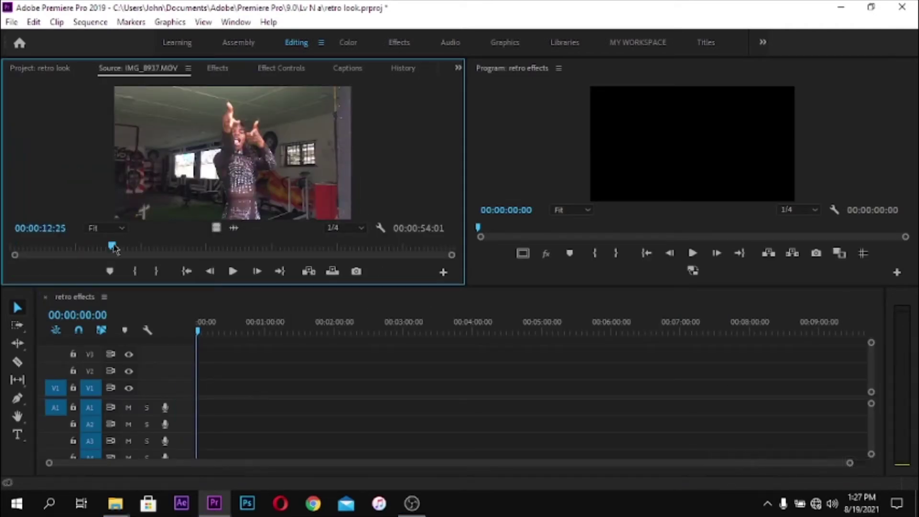
# Mark In at 20:04 and Out at 34:27 on IMG_8937.MOV in the Source monitor.
pyautogui.click(233, 271)
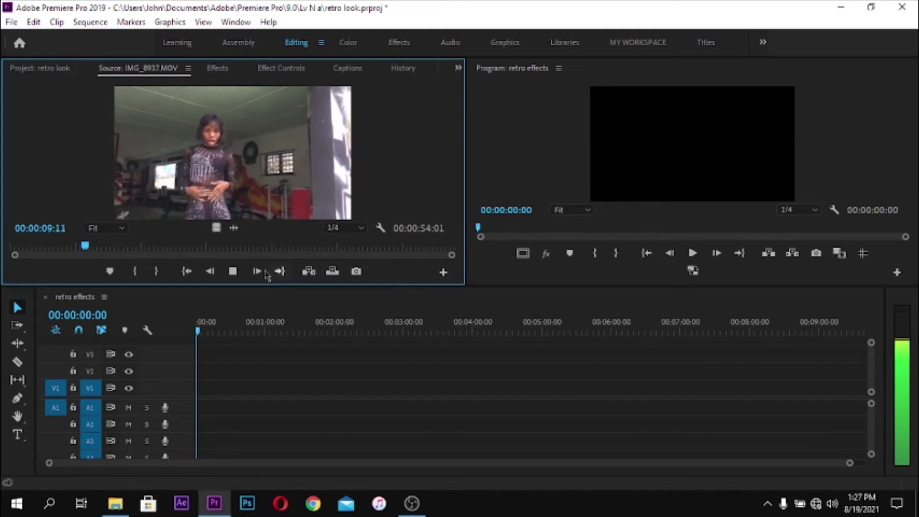
pyautogui.click(147, 246)
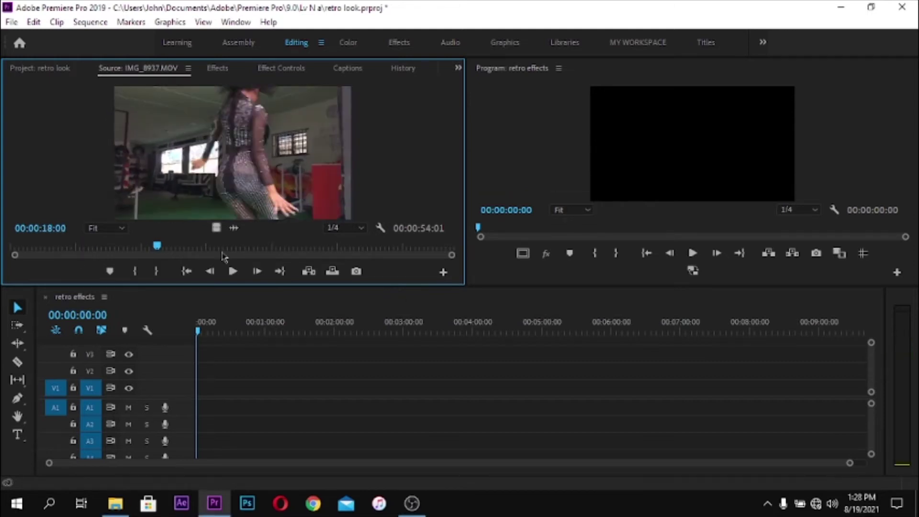
pyautogui.click(170, 251)
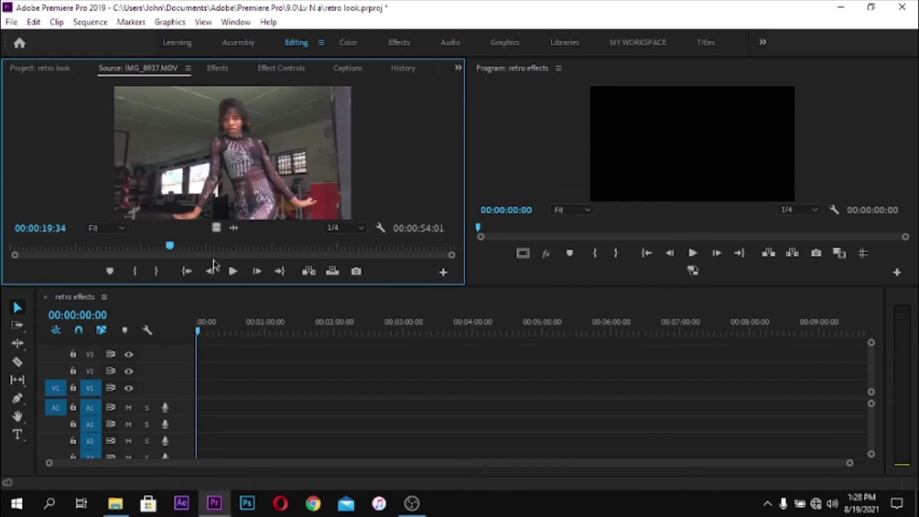
pyautogui.press('space')
pyautogui.press('i')
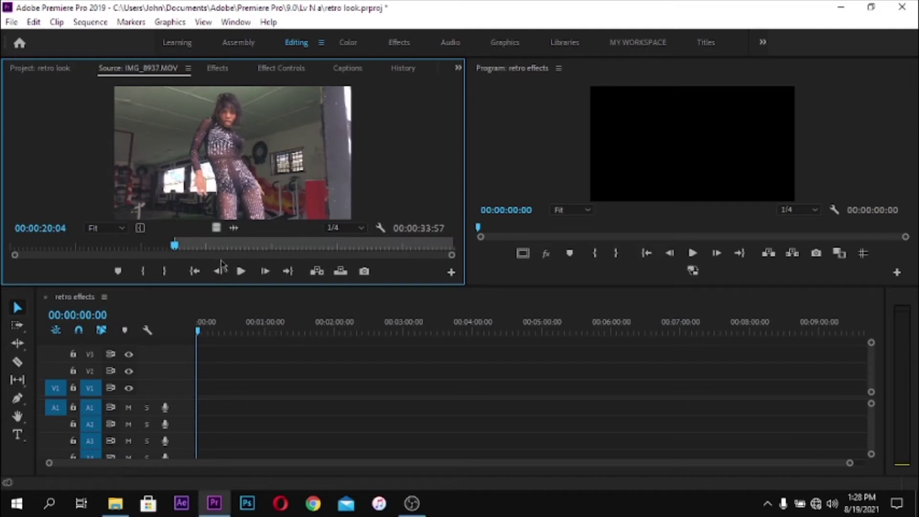
pyautogui.moveTo(186, 251); pyautogui.dragTo(293, 247)
pyautogui.press('o')
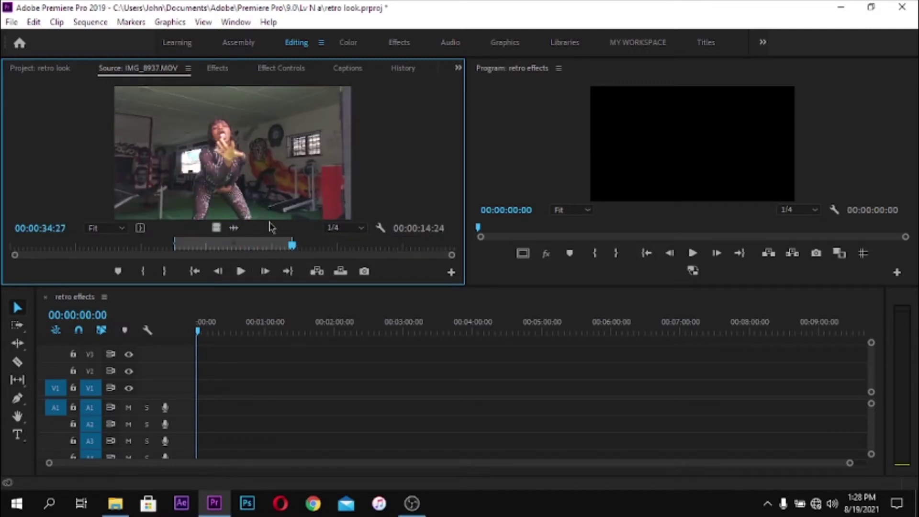
# Place the marked video only on V1, keeping existing sequence settings, and zoom to fit.
pyautogui.moveTo(234, 227); pyautogui.dragTo(207, 389)
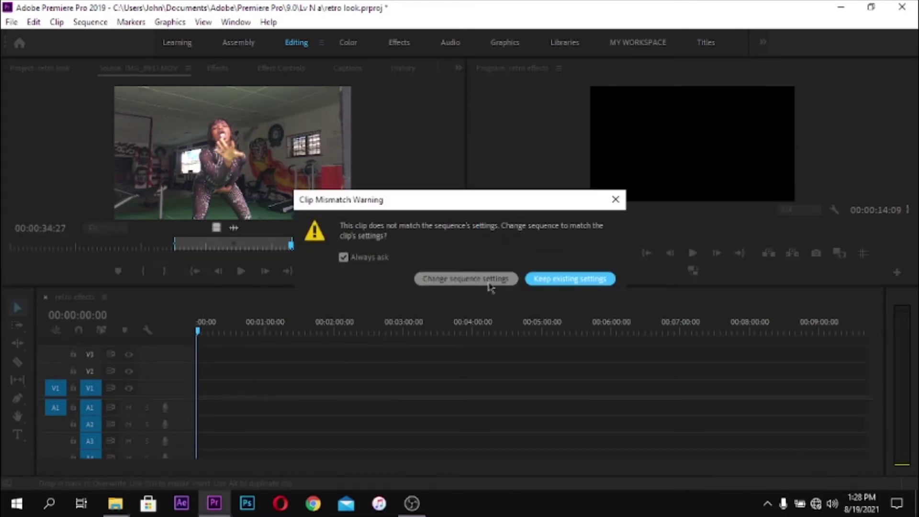
pyautogui.click(568, 279)
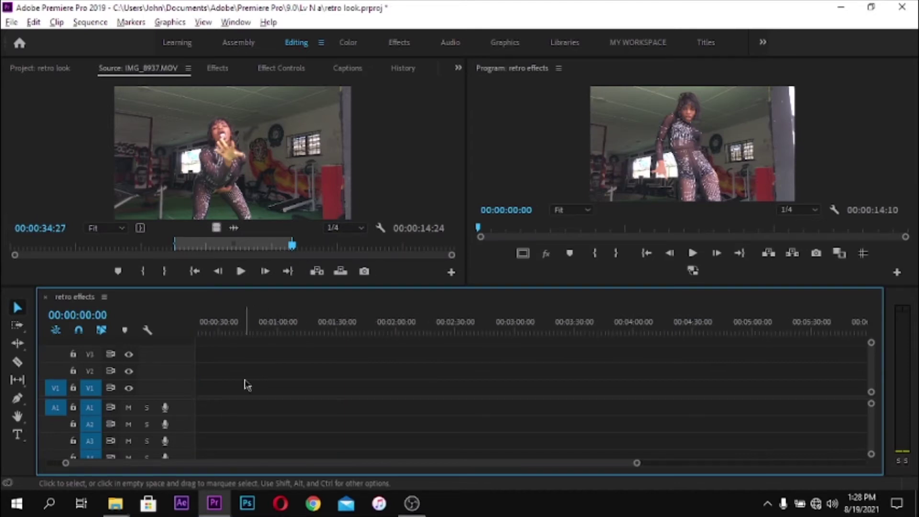
pyautogui.press('=')
pyautogui.press('=')
pyautogui.press('=')
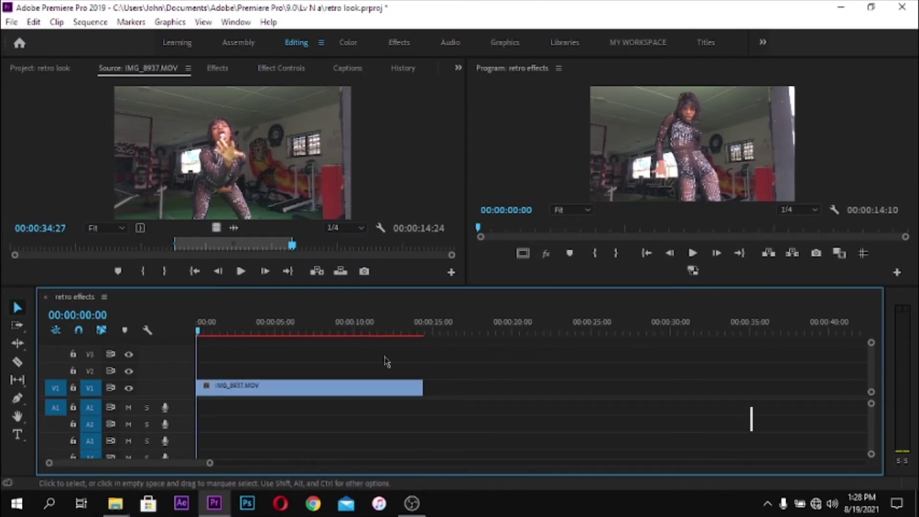
pyautogui.click(411, 329)
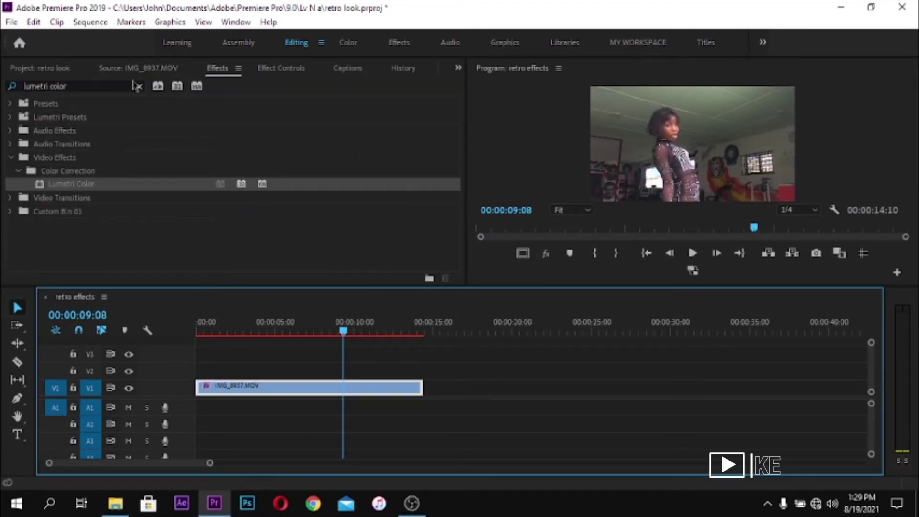
# Create a 1920×1080 adjustment layer and stretch it on V2 across the whole dance clip.
pyautogui.click(121, 68)
pyautogui.click(42, 68)
pyautogui.click(115, 68)
pyautogui.click(41, 68)
pyautogui.rightClick(361, 178)
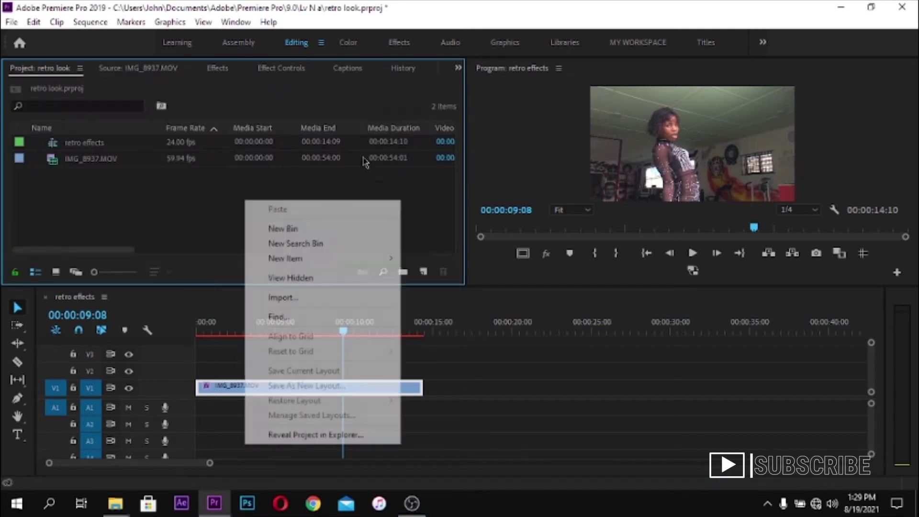
pyautogui.moveTo(322, 263)
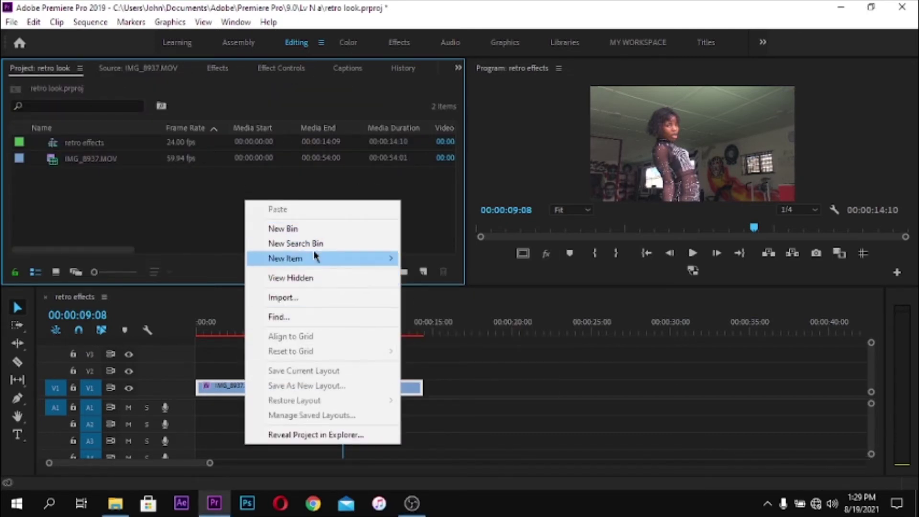
pyautogui.click(449, 306)
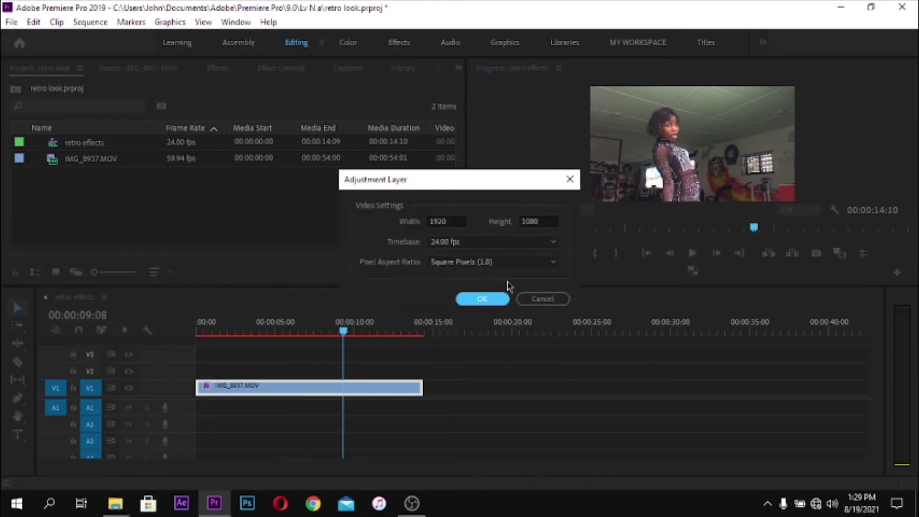
pyautogui.click(487, 299)
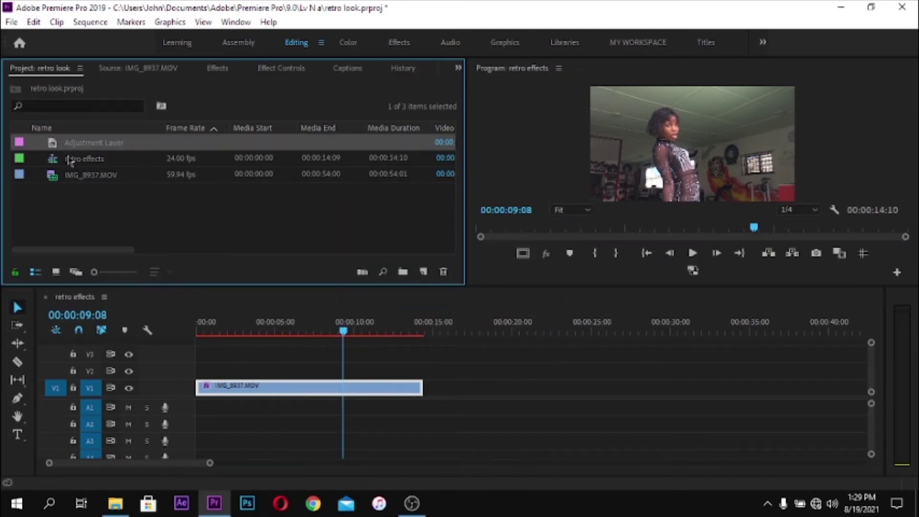
pyautogui.moveTo(229, 343); pyautogui.dragTo(207, 370)
pyautogui.moveTo(272, 371); pyautogui.dragTo(422, 372)
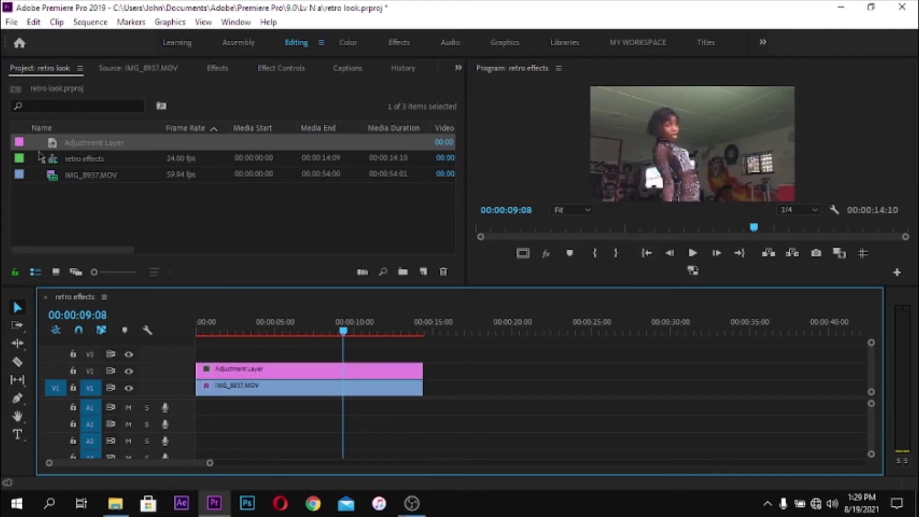
# Apply Lumetri Color to the adjustment layer and show its Effect Controls.
pyautogui.click(98, 162)
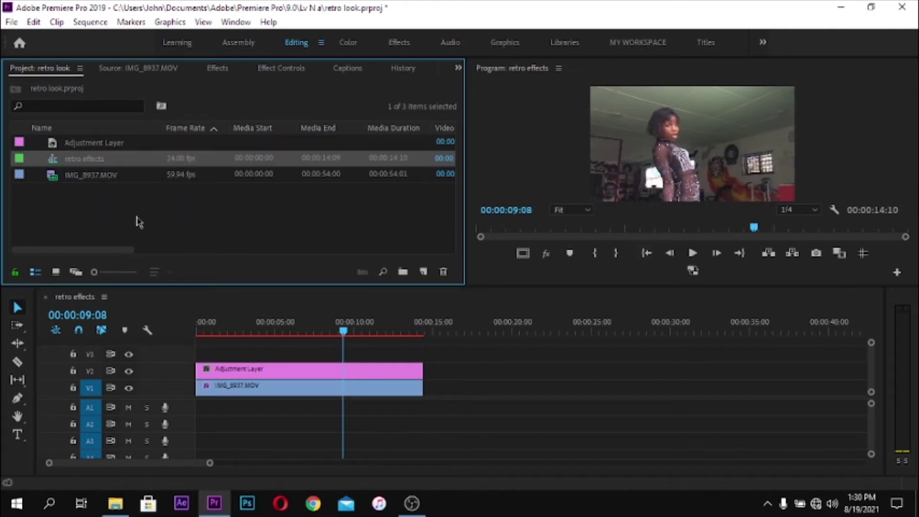
pyautogui.click(217, 68)
pyautogui.moveTo(81, 85); pyautogui.dragTo(2, 90)
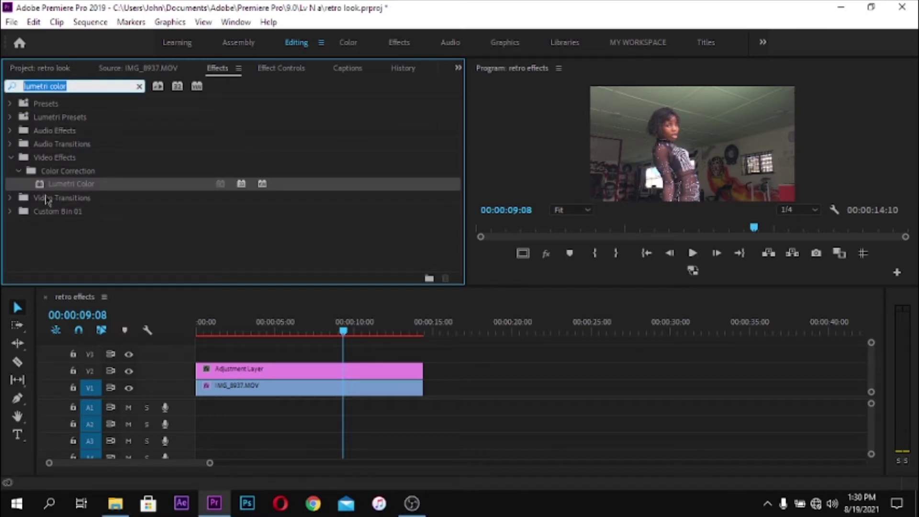
pyautogui.moveTo(40, 188); pyautogui.dragTo(282, 375)
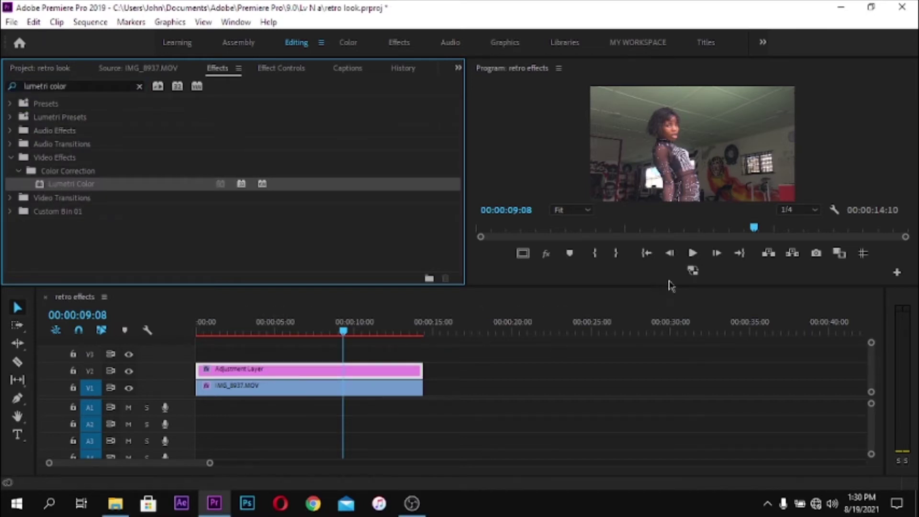
pyautogui.click(646, 253)
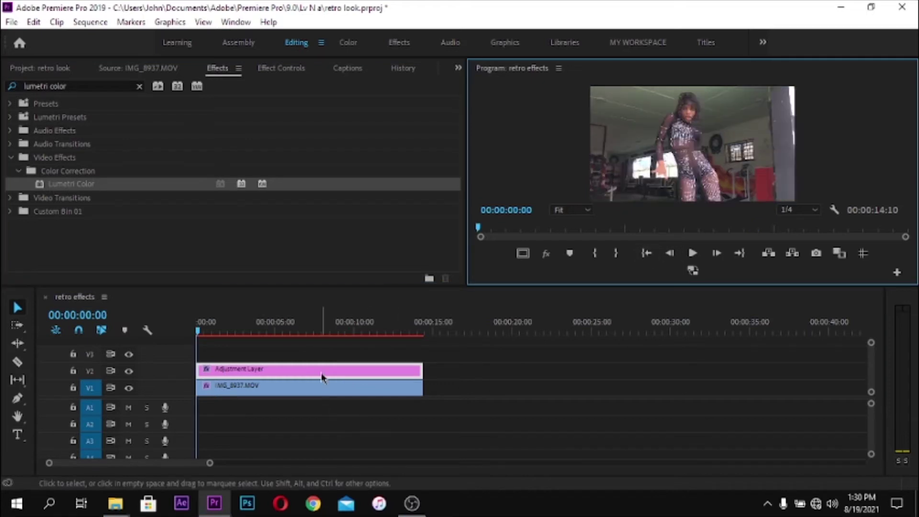
pyautogui.click(282, 68)
# In Lumetri Basic Correction, set Shadows -30, Whites 10 and Blacks -20.
pyautogui.scroll(-6, 136, 198)
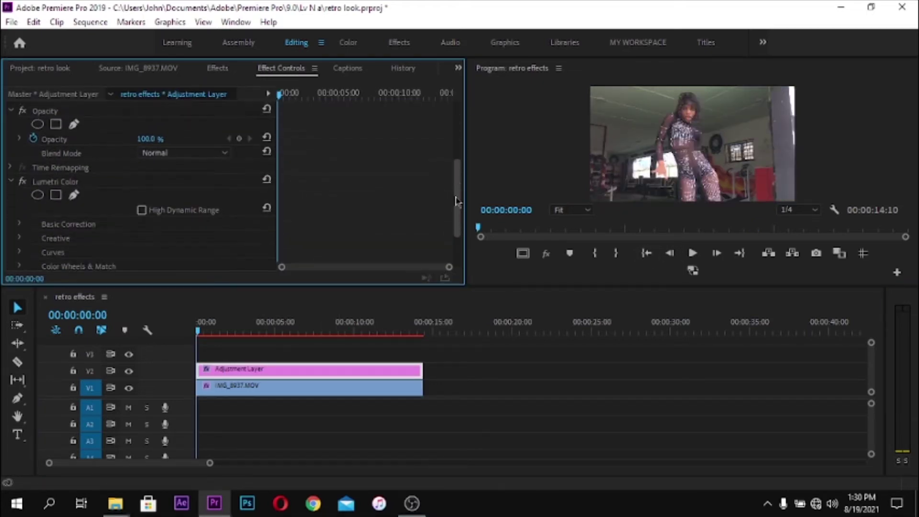
pyautogui.click(24, 187)
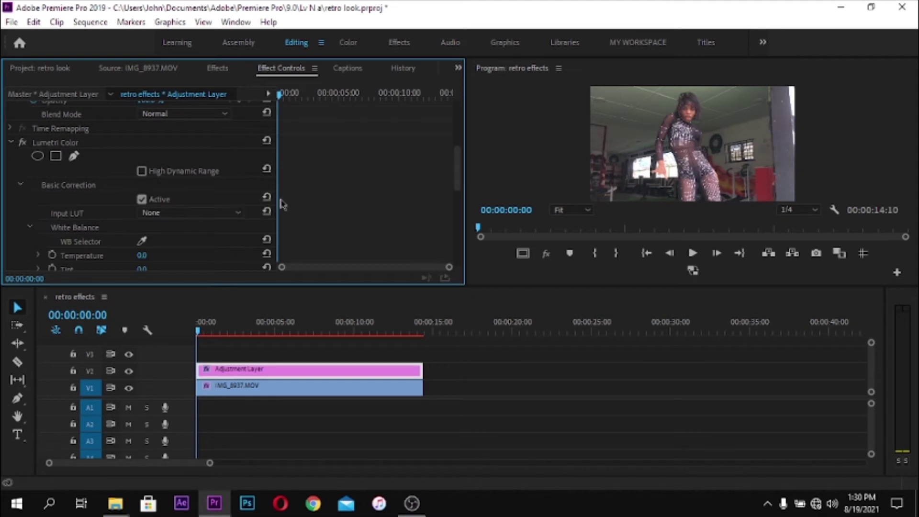
pyautogui.scroll(-4, 131, 149)
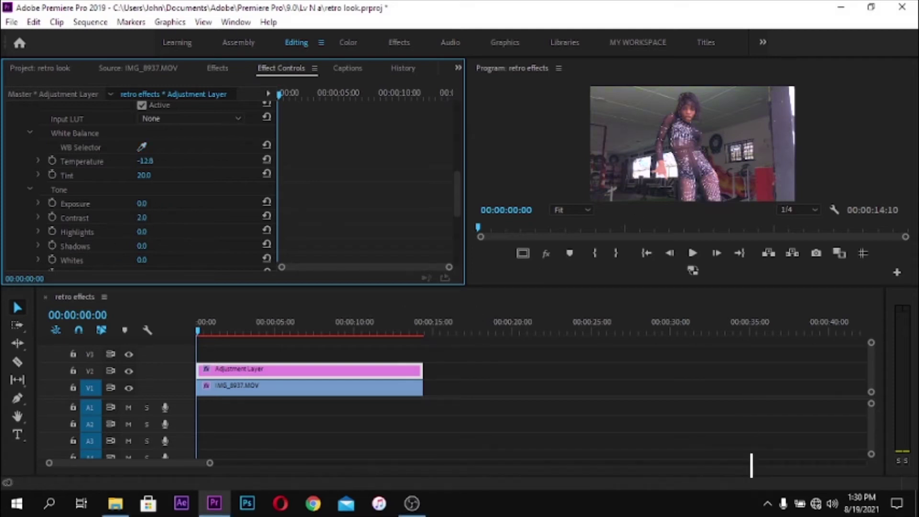
pyautogui.click(139, 246)
pyautogui.write('-30')
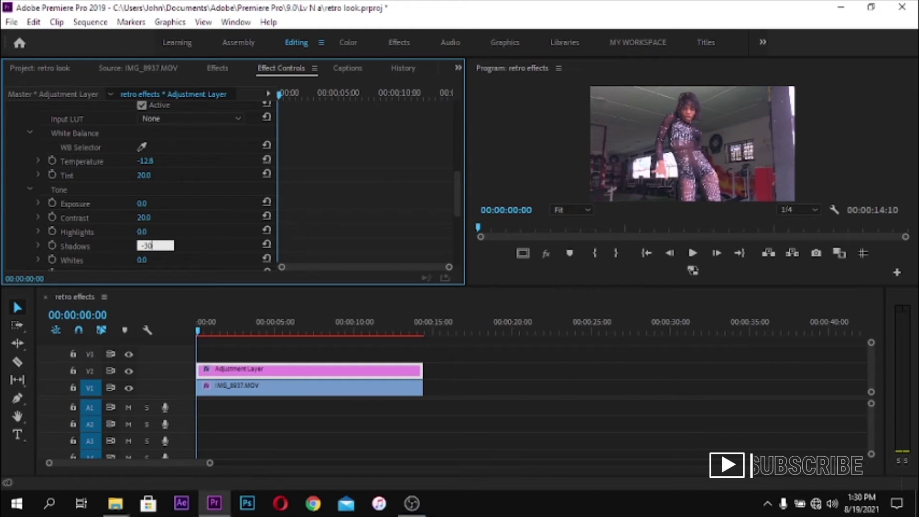
pyautogui.press('Return')
pyautogui.scroll(-3, 207, 242)
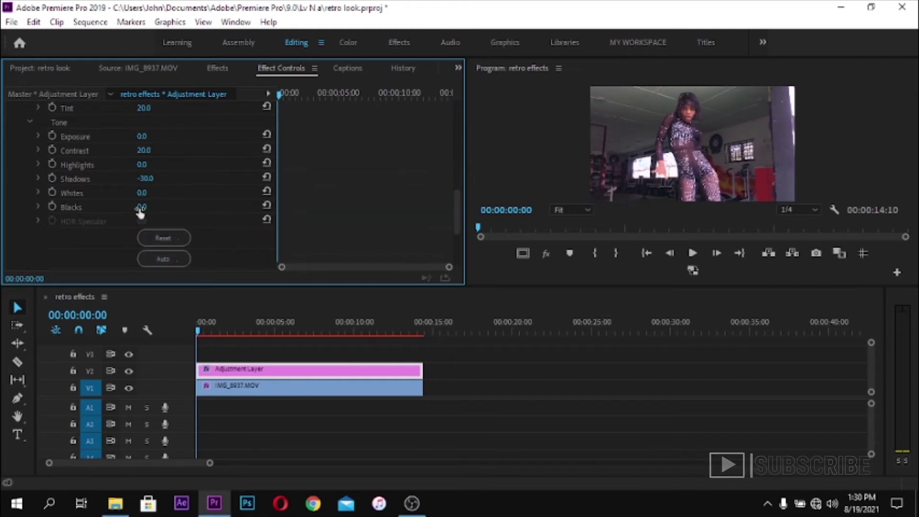
pyautogui.click(142, 193)
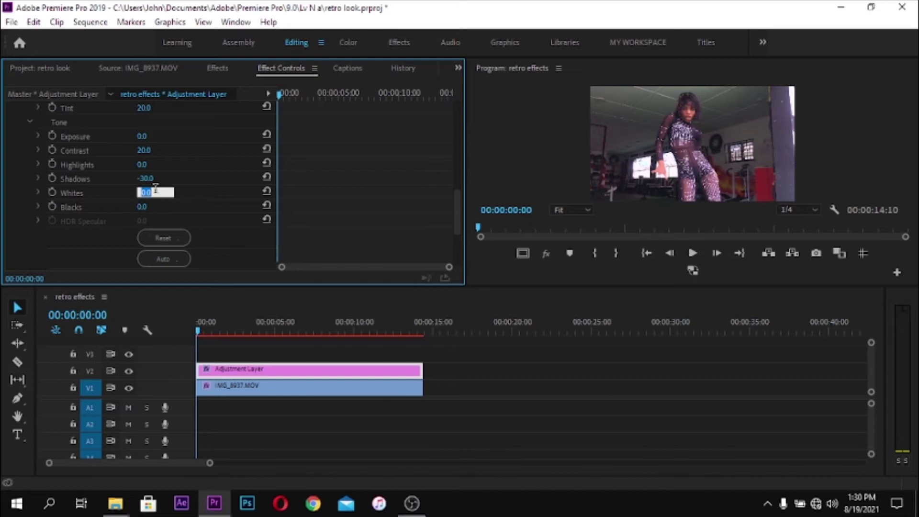
pyautogui.write('10')
pyautogui.click(146, 207)
pyautogui.write('-20')
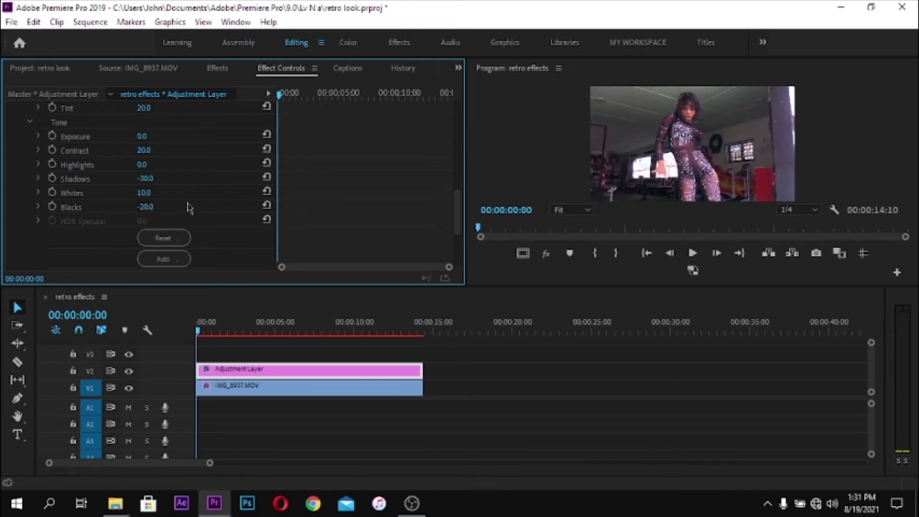
# Expand the Creative section and open the list of Looks.
pyautogui.scroll(-5, 191, 210)
pyautogui.scroll(3, 205, 219)
pyautogui.scroll(-1, 144, 225)
pyautogui.click(20, 219)
pyautogui.click(187, 246)
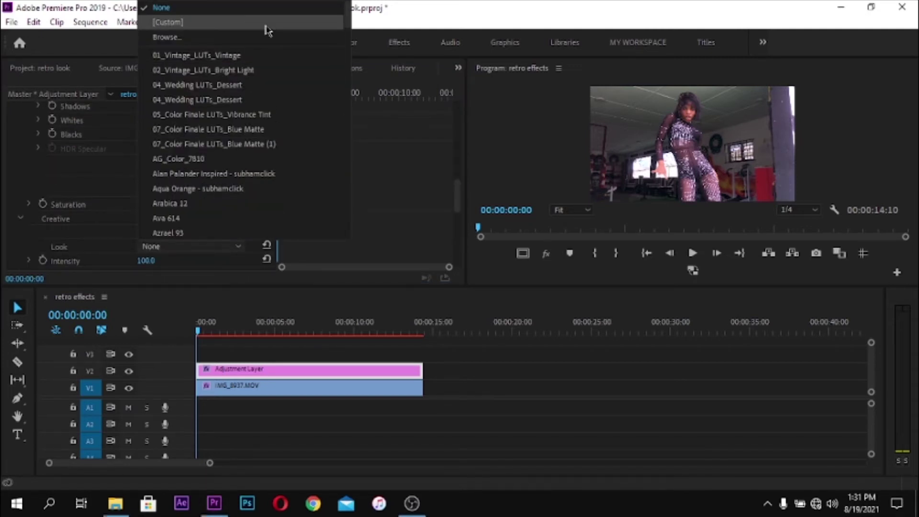
pyautogui.scroll(-8, 248, 123)
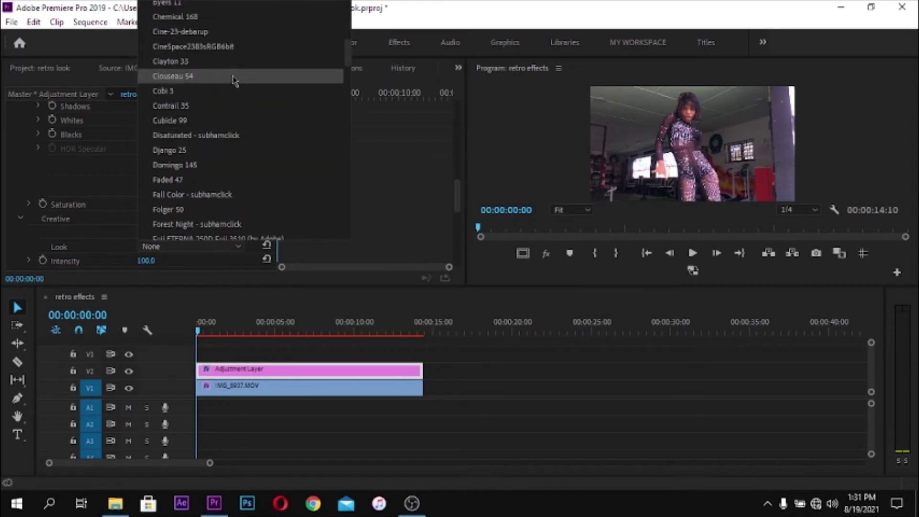
# Apply the Cine-23-debarup look and set Faded Film to 30.
pyautogui.click(229, 32)
pyautogui.press('space')
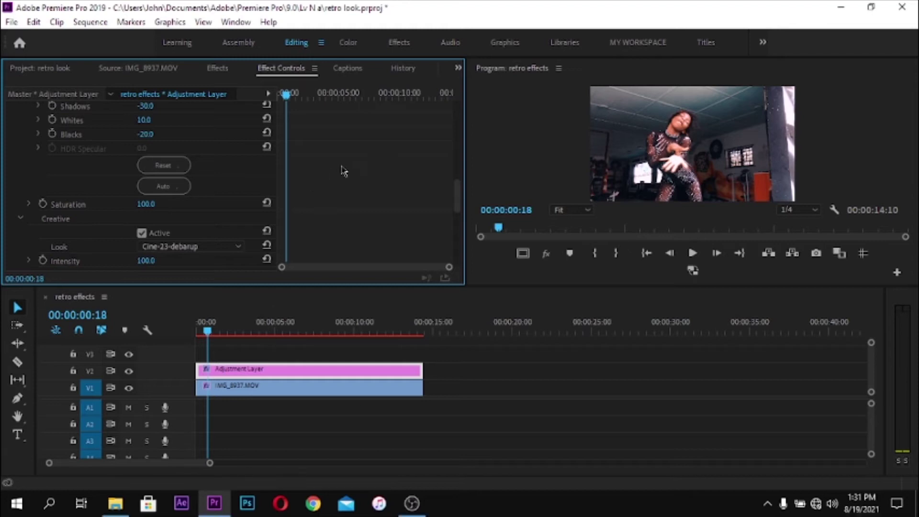
pyautogui.scroll(10, 341, 190)
pyautogui.scroll(-8, 340, 190)
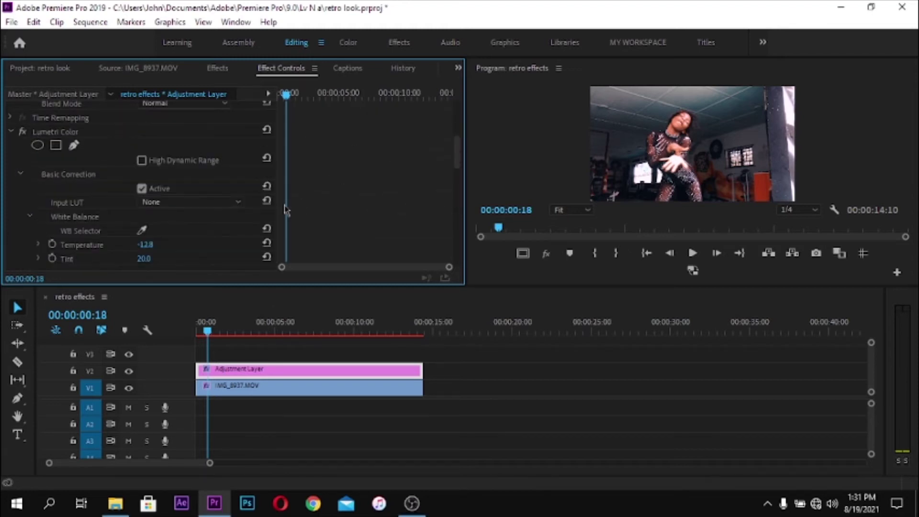
pyautogui.scroll(1, 122, 160)
pyautogui.click(20, 150)
pyautogui.scroll(-2, 151, 176)
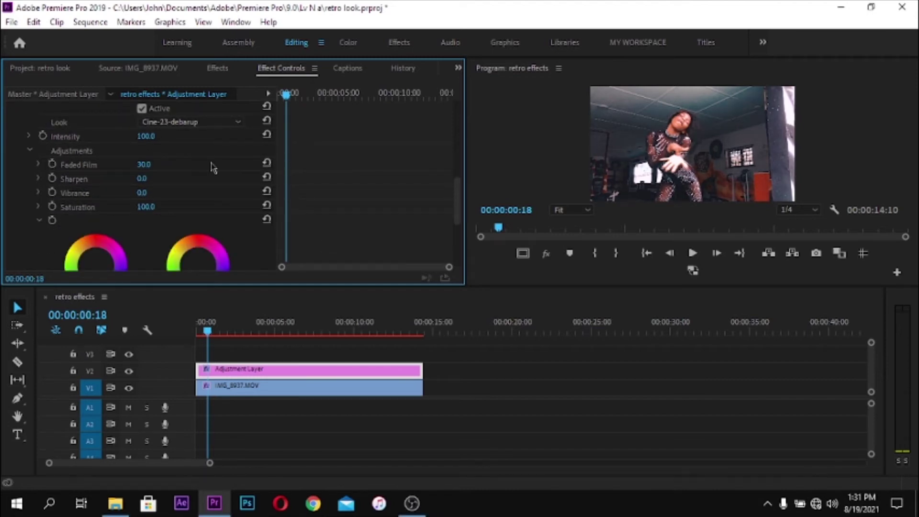
pyautogui.click(147, 166)
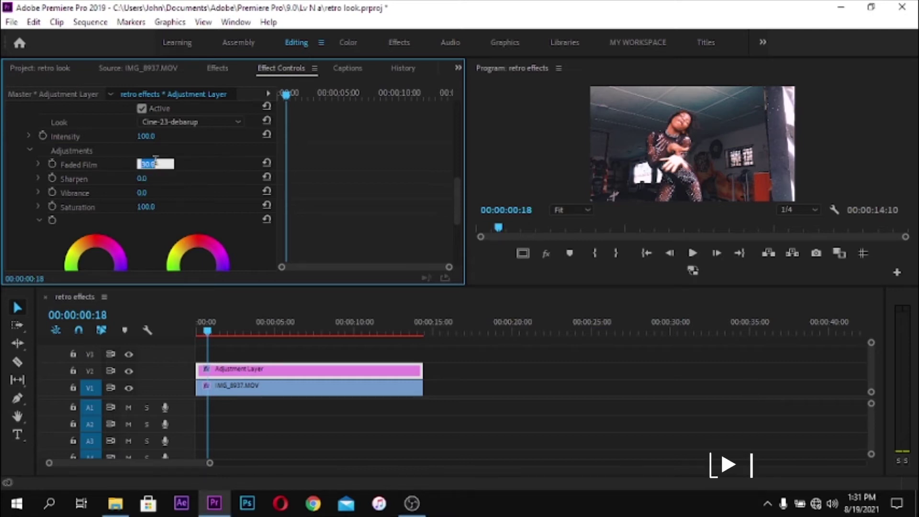
pyautogui.click(219, 160)
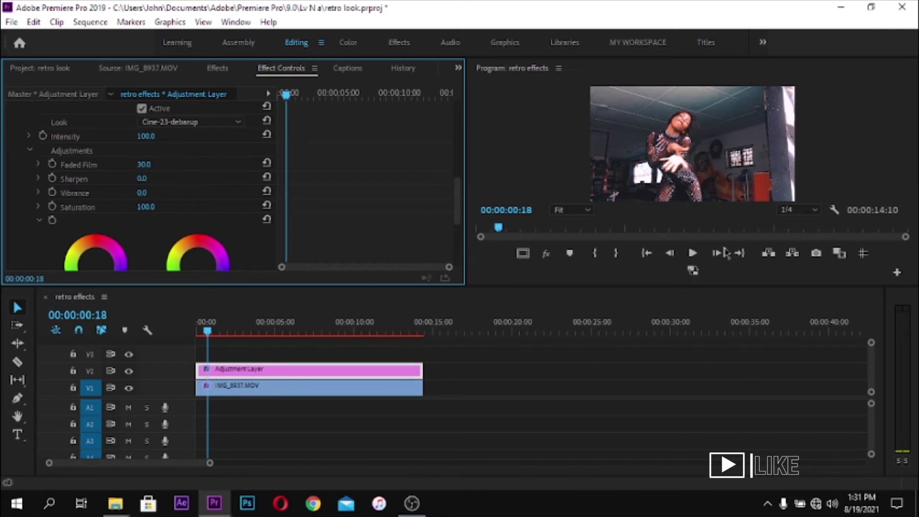
# Preview the graded clip from the In point, then return to the project media list.
pyautogui.click(649, 256)
pyautogui.press('space')
pyautogui.press('space')
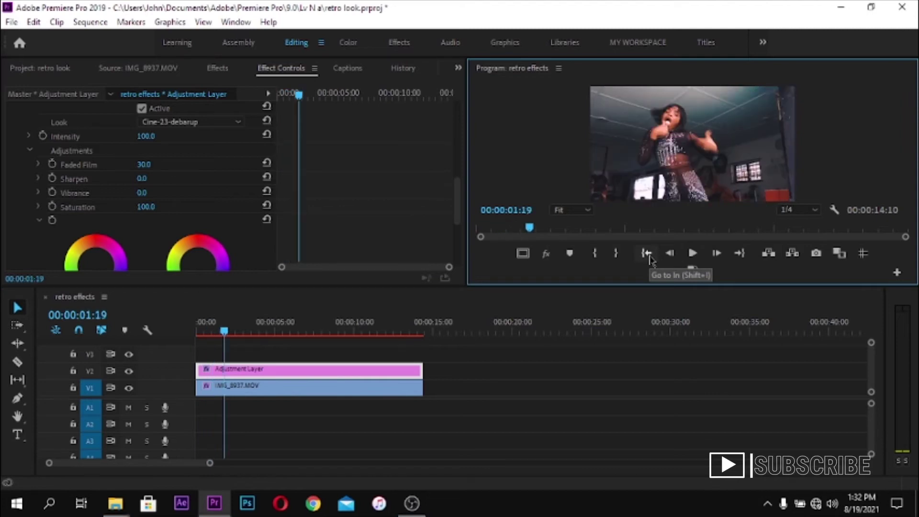
pyautogui.click(647, 260)
pyautogui.press('space')
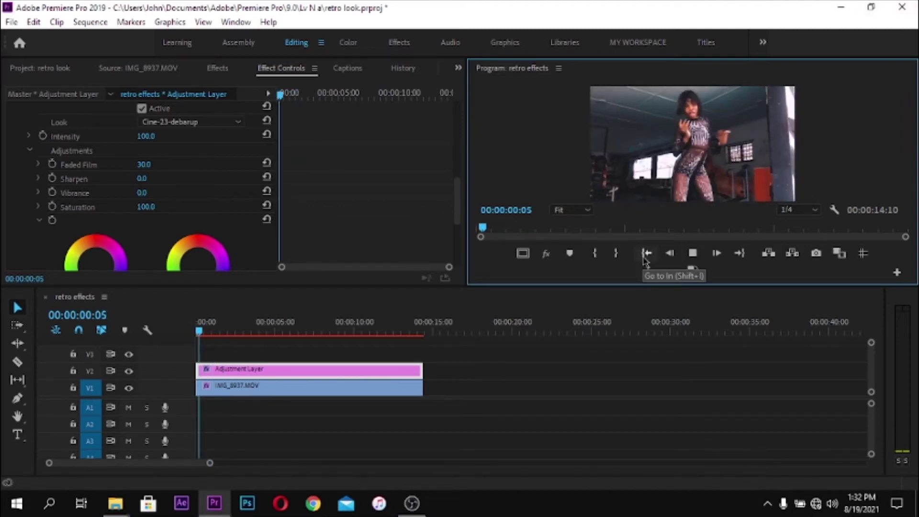
pyautogui.press('space')
pyautogui.click(570, 366)
pyautogui.click(139, 69)
pyautogui.click(62, 70)
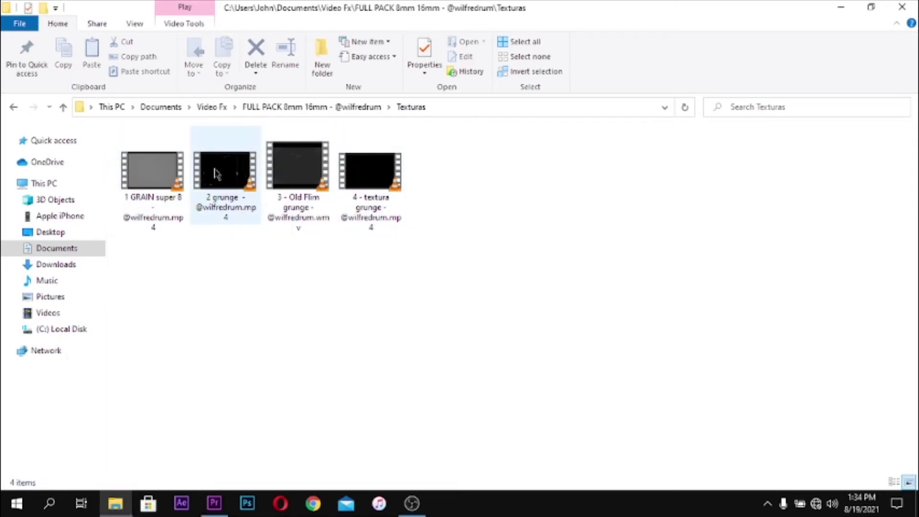
# Import the 2 grunge texture clip and delete the unwanted FULL PACK bin.
pyautogui.doubleClick(229, 177)
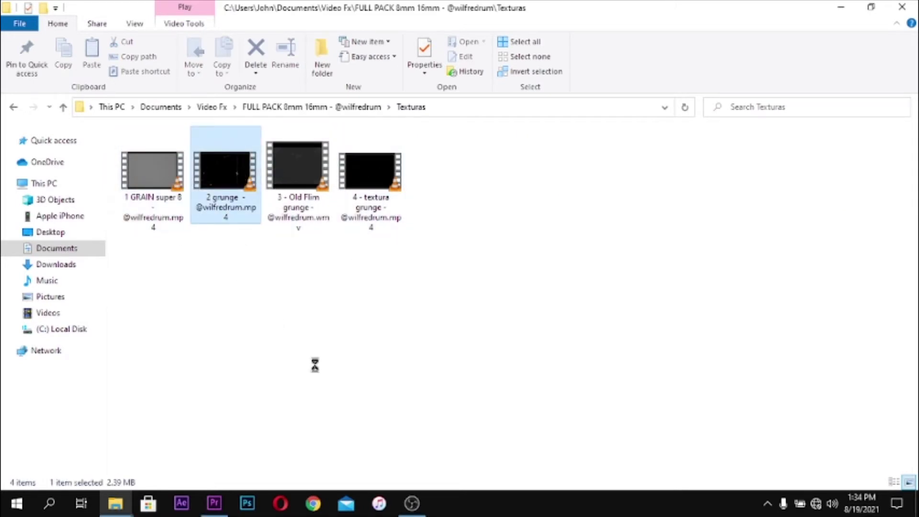
pyautogui.moveTo(359, 411); pyautogui.dragTo(308, 222)
pyautogui.click(146, 160)
pyautogui.press('Delete')
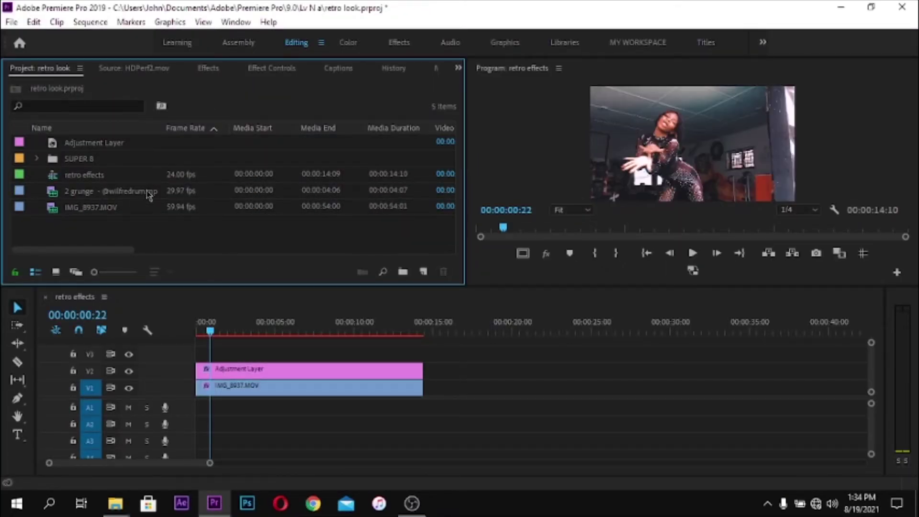
# Import the 3 - Old Film grunge clip from the Texturas folder.
pyautogui.click(214, 502)
pyautogui.moveTo(300, 182); pyautogui.dragTo(256, 232)
pyautogui.click(115, 503)
# Open the Transiciones folder and drag burn 3.mp4 toward Premiere.
pyautogui.click(14, 110)
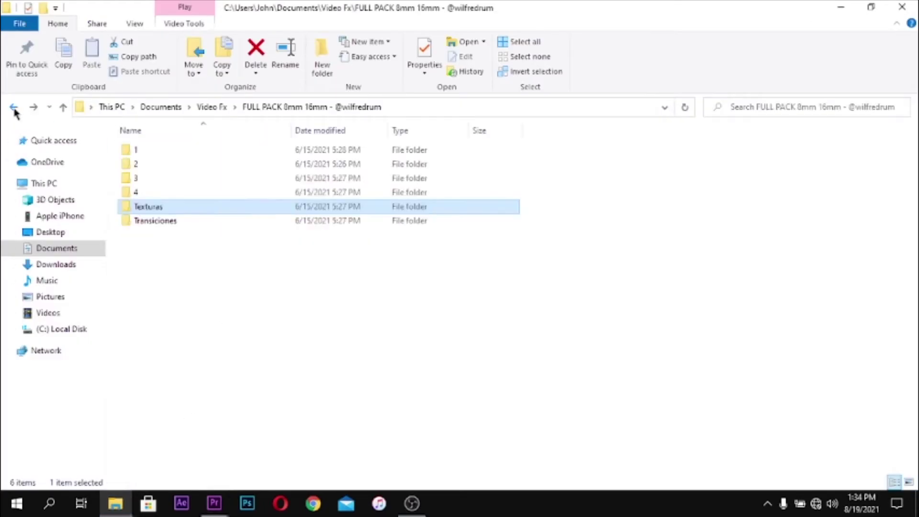
pyautogui.doubleClick(156, 221)
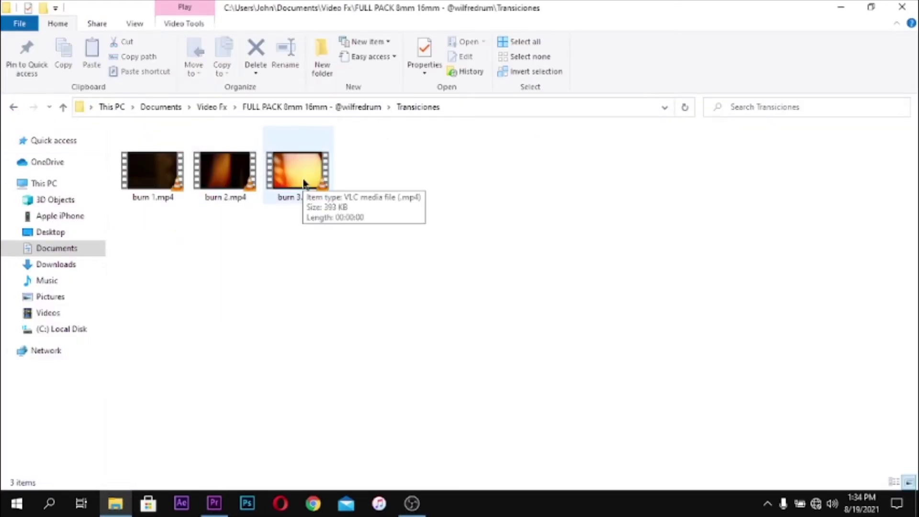
pyautogui.moveTo(303, 182)
pyautogui.mouseDown()
pyautogui.moveTo(363, 343)
pyautogui.moveTo(214, 498)
pyautogui.moveTo(266, 349)
pyautogui.moveTo(238, 257)
pyautogui.mouseUp()
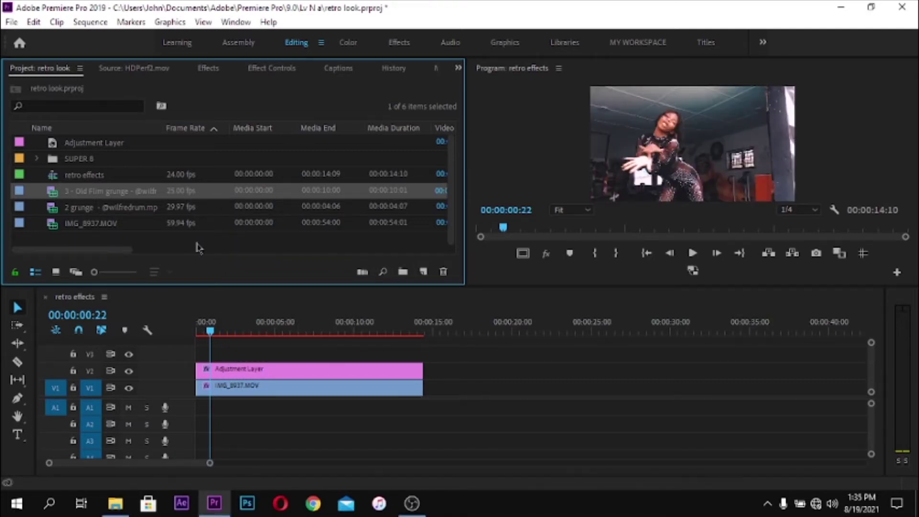
# Import burn 3.mp4 and the Super Film 8mm Overlay clip into the project.
pyautogui.click(115, 503)
pyautogui.moveTo(288, 198)
pyautogui.mouseDown()
pyautogui.moveTo(214, 503)
pyautogui.moveTo(230, 211)
pyautogui.moveTo(201, 232)
pyautogui.mouseUp()
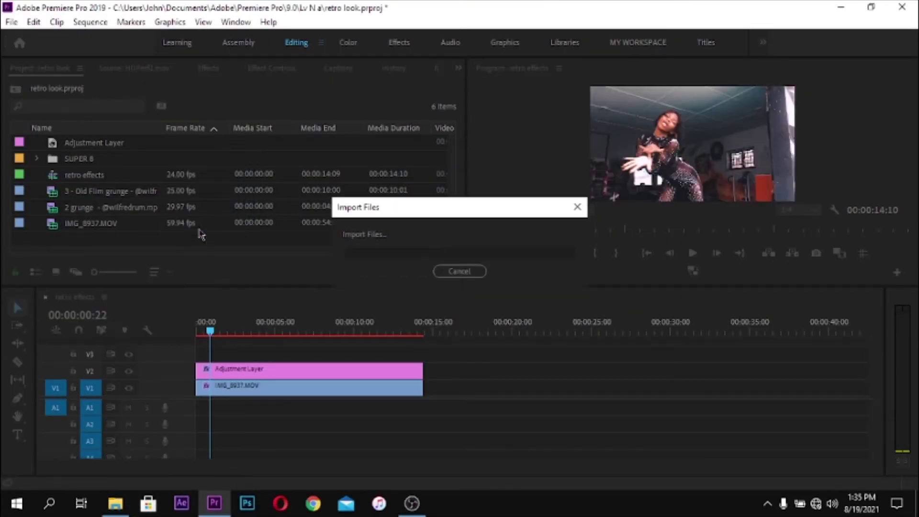
pyautogui.scroll(-1, 194, 234)
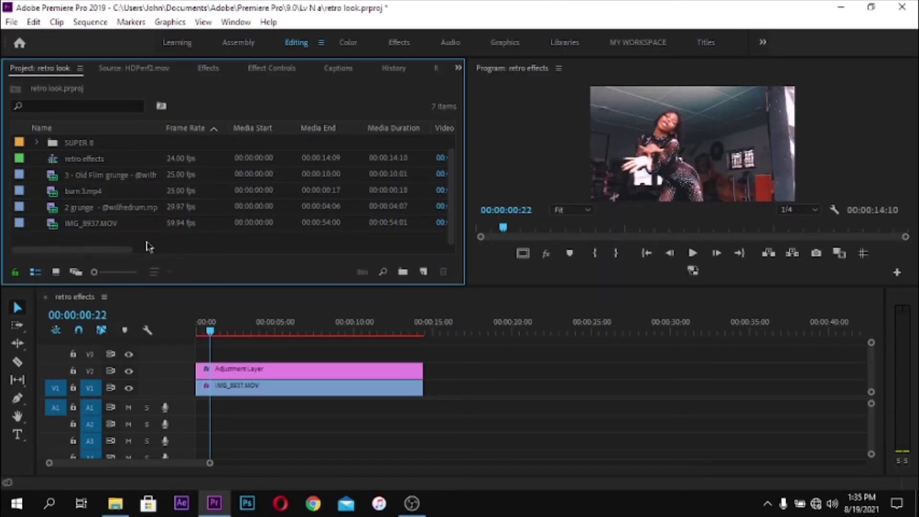
pyautogui.click(115, 503)
pyautogui.click(14, 107)
pyautogui.moveTo(150, 173); pyautogui.dragTo(211, 250)
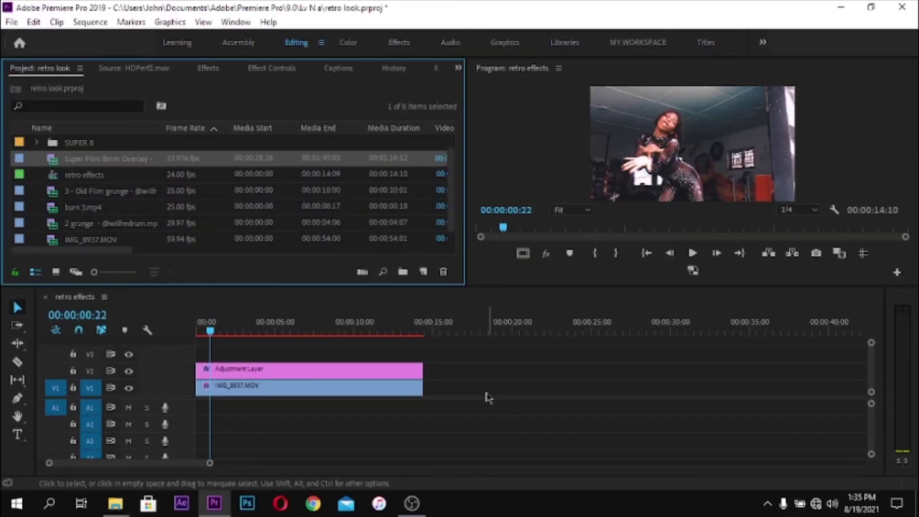
# Play the sequence, then load the Super Film 8mm Overlay in the Source monitor and play it.
pyautogui.click(636, 262)
pyautogui.press('space')
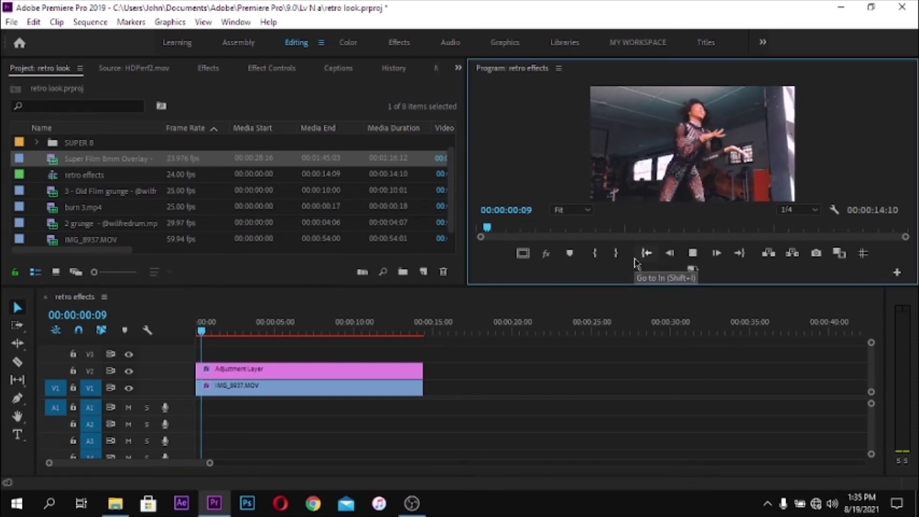
pyautogui.press('space')
pyautogui.click(155, 246)
pyautogui.moveTo(206, 320); pyautogui.dragTo(219, 351)
pyautogui.hotkey('ctrl', 'z')
pyautogui.doubleClick(48, 160)
pyautogui.moveTo(183, 247); pyautogui.dragTo(83, 254)
pyautogui.press('space')
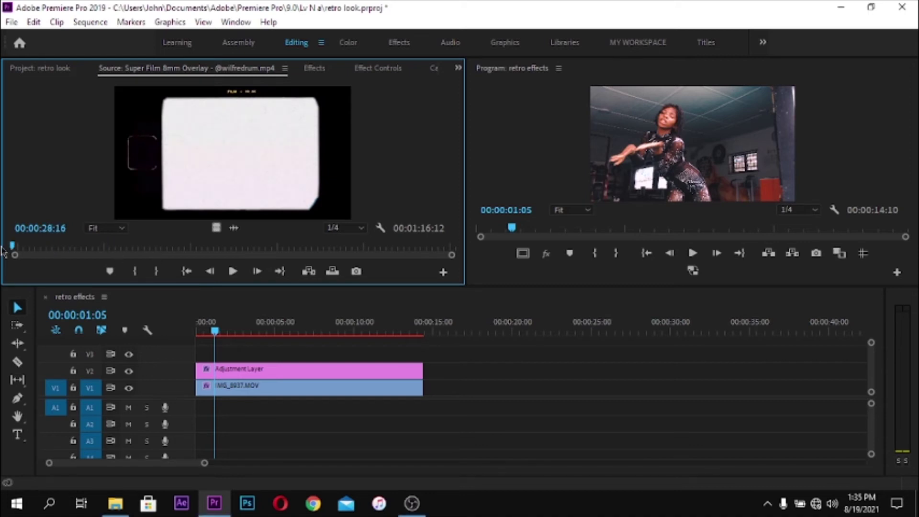
# Mark the overlay's Out at about 1:04, put it on V3 and trim it to the dance clip's end.
pyautogui.click(216, 251)
pyautogui.press('o')
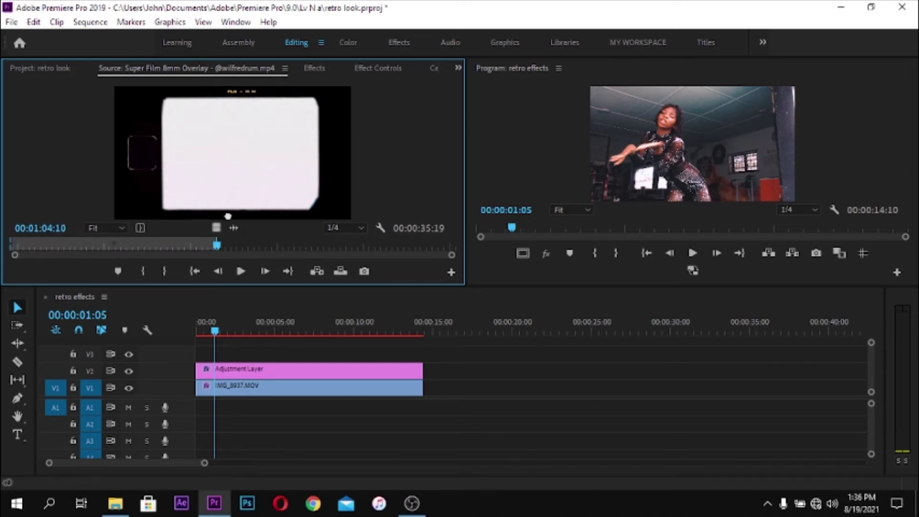
pyautogui.moveTo(242, 256); pyautogui.dragTo(197, 358)
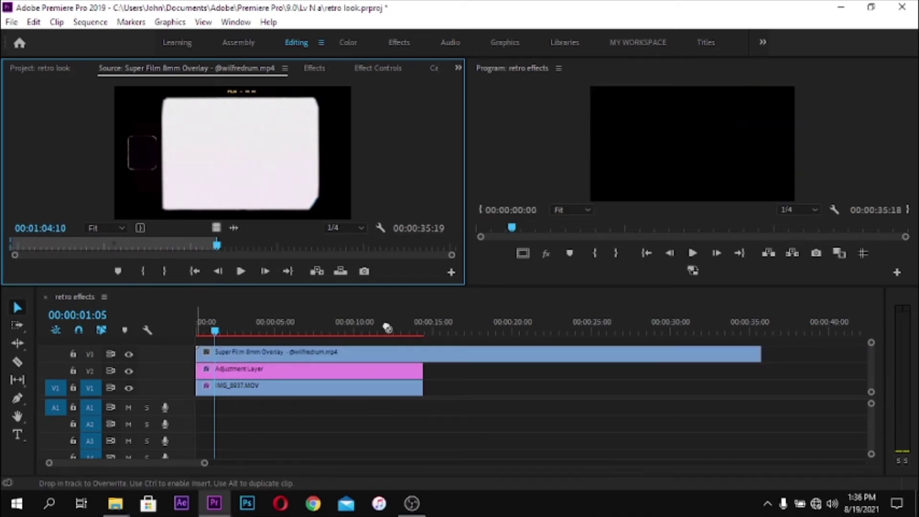
pyautogui.moveTo(764, 353); pyautogui.dragTo(423, 356)
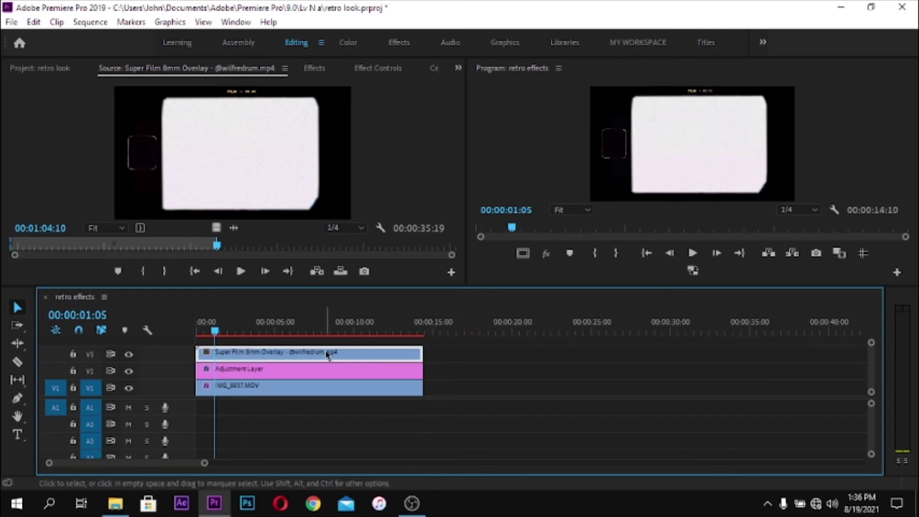
# Set the overlay clip's blend mode to Darken.
pyautogui.click(376, 68)
pyautogui.scroll(-3, 347, 187)
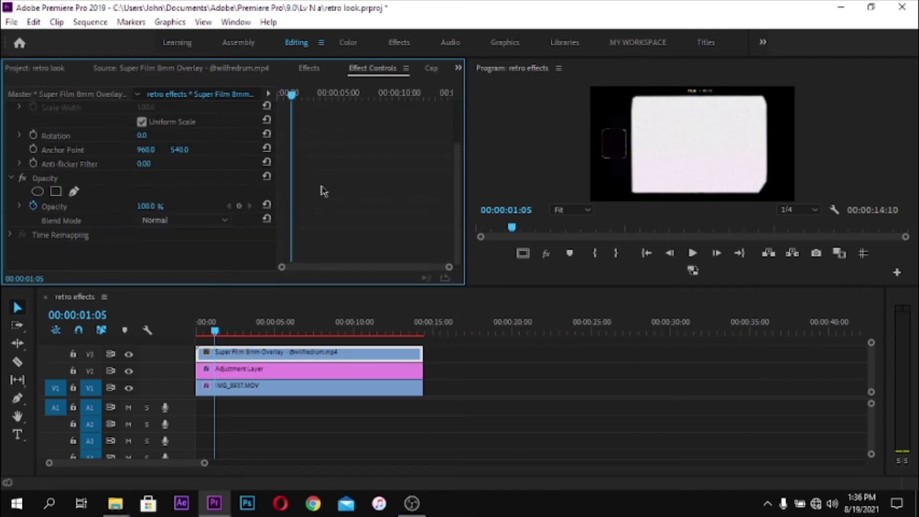
pyautogui.click(191, 221)
pyautogui.click(192, 266)
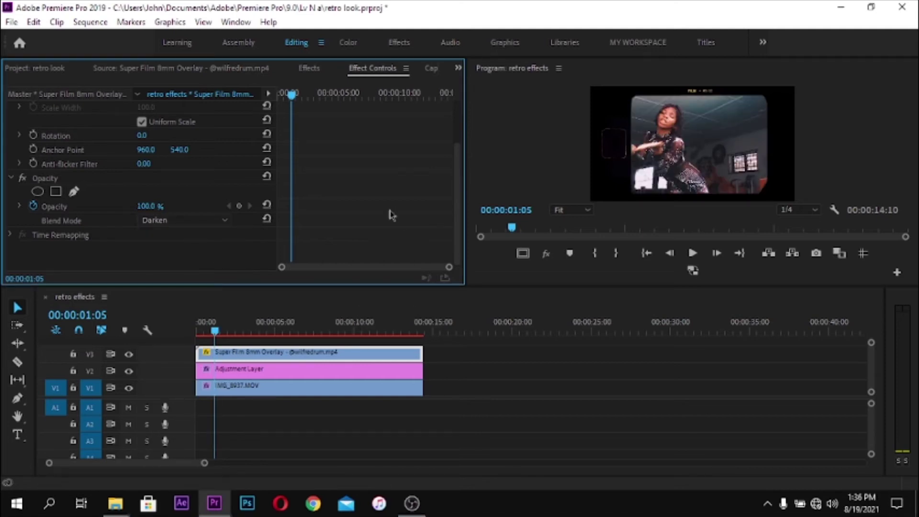
pyautogui.scroll(3, 322, 198)
# Move the overlay clip up to a higher video track above the adjustment layer.
pyautogui.click(433, 379)
pyautogui.moveTo(378, 355)
pyautogui.mouseDown()
pyautogui.moveTo(362, 339)
pyautogui.moveTo(376, 341)
pyautogui.mouseUp()
pyautogui.scroll(1, 362, 366)
pyautogui.scroll(2, 358, 371)
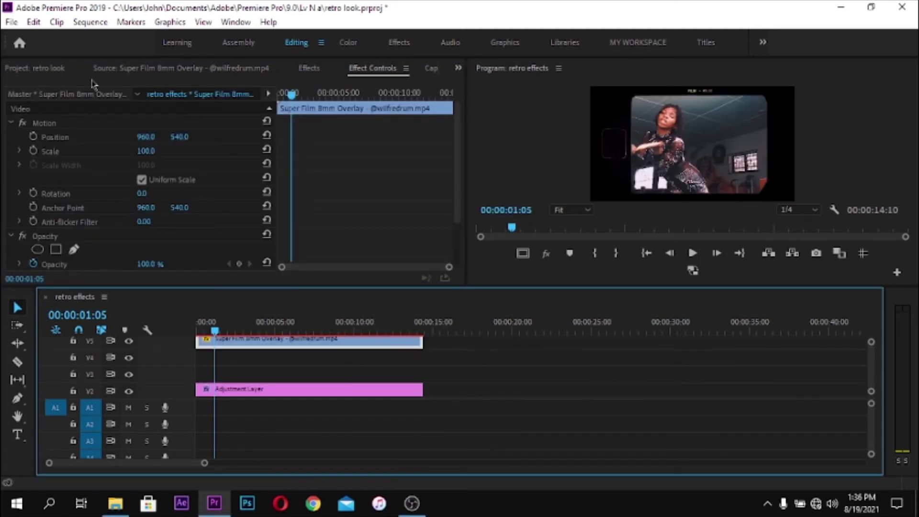
pyautogui.click(56, 72)
# Load 3 - Old Film grunge in the Source monitor and mark In and Out at 4:10.
pyautogui.click(115, 72)
pyautogui.click(96, 176)
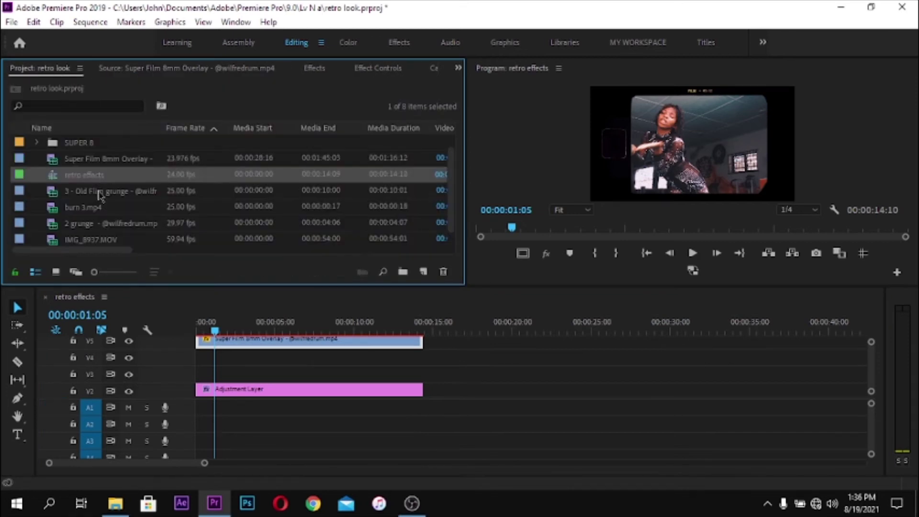
pyautogui.click(101, 191)
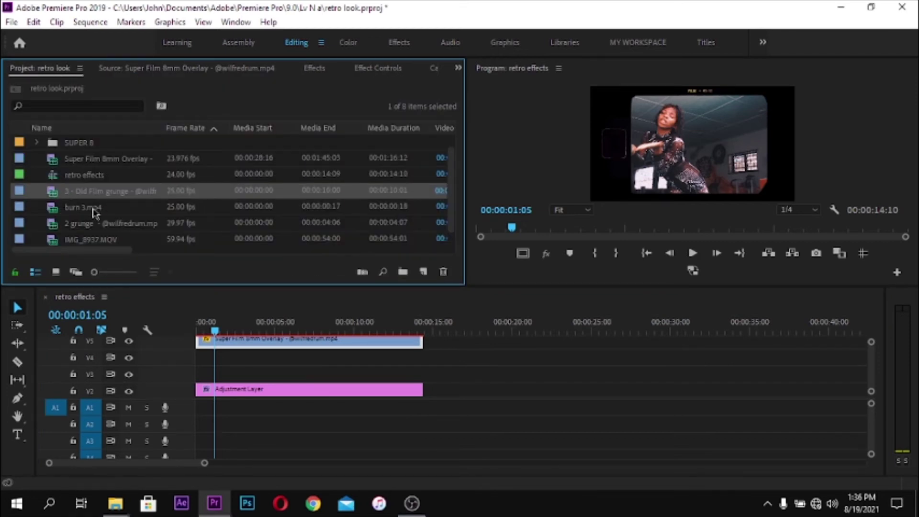
pyautogui.doubleClick(55, 195)
pyautogui.press('space')
pyautogui.press('space')
pyautogui.press('i')
pyautogui.press('o')
# Place two back-to-back grunge pieces on V3 reaching the sequence end.
pyautogui.moveTo(216, 228); pyautogui.dragTo(433, 374)
pyautogui.moveTo(336, 375); pyautogui.dragTo(433, 374)
pyautogui.moveTo(307, 376); pyautogui.dragTo(390, 375)
pyautogui.moveTo(284, 373); pyautogui.dragTo(240, 379)
pyautogui.moveTo(308, 378); pyautogui.dragTo(423, 358)
pyautogui.moveTo(314, 356); pyautogui.dragTo(385, 374)
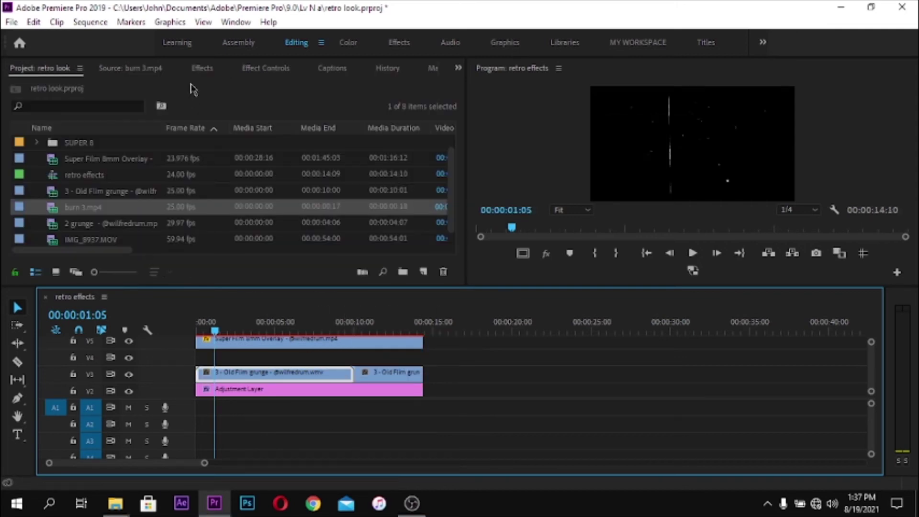
# Set the blend mode of both grunge clips to Screen.
pyautogui.click(270, 68)
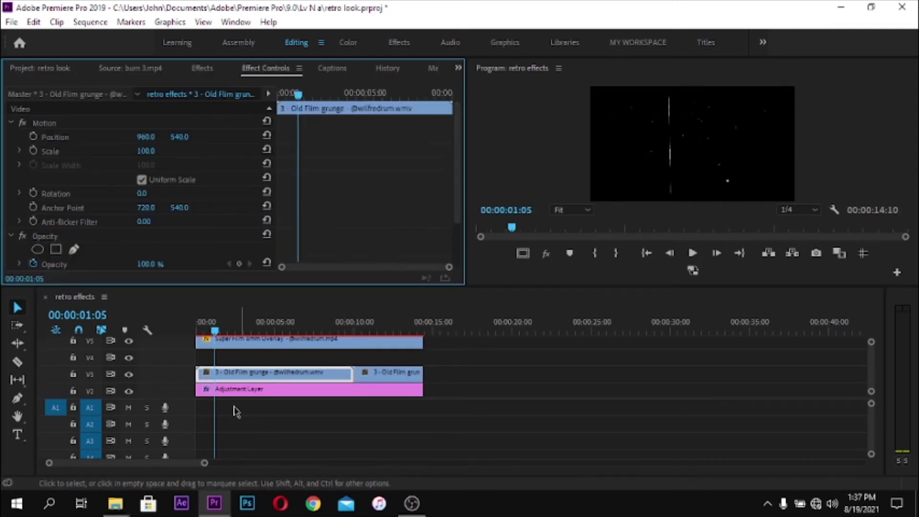
pyautogui.scroll(-3, 205, 247)
pyautogui.click(181, 220)
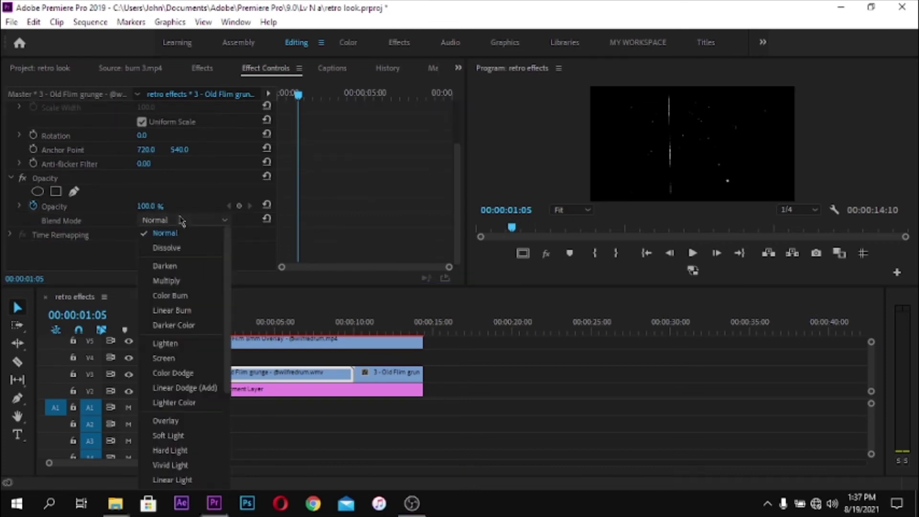
pyautogui.click(180, 360)
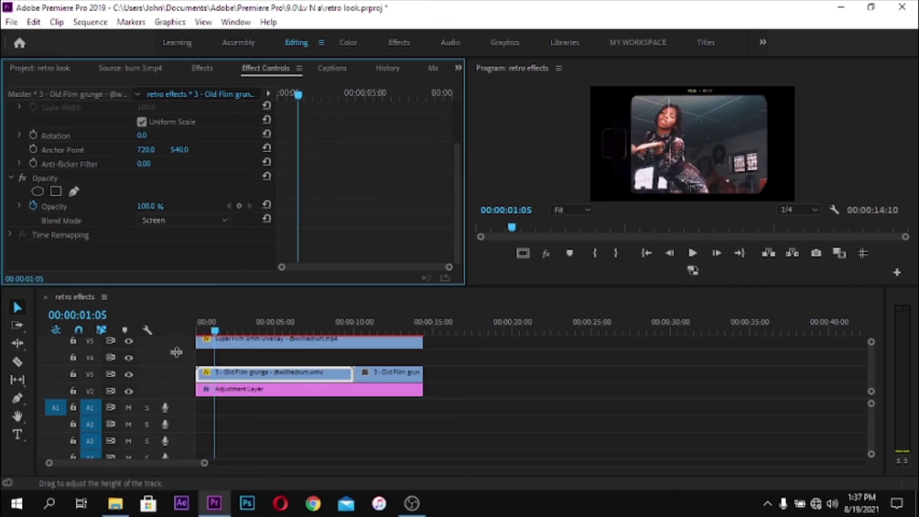
pyautogui.click(383, 374)
pyautogui.scroll(-3, 203, 242)
pyautogui.click(185, 221)
pyautogui.click(173, 360)
pyautogui.click(174, 363)
# Return to the sequence start, show burn 3.mp4 for preview and zoom the timeline in.
pyautogui.click(648, 253)
pyautogui.click(128, 70)
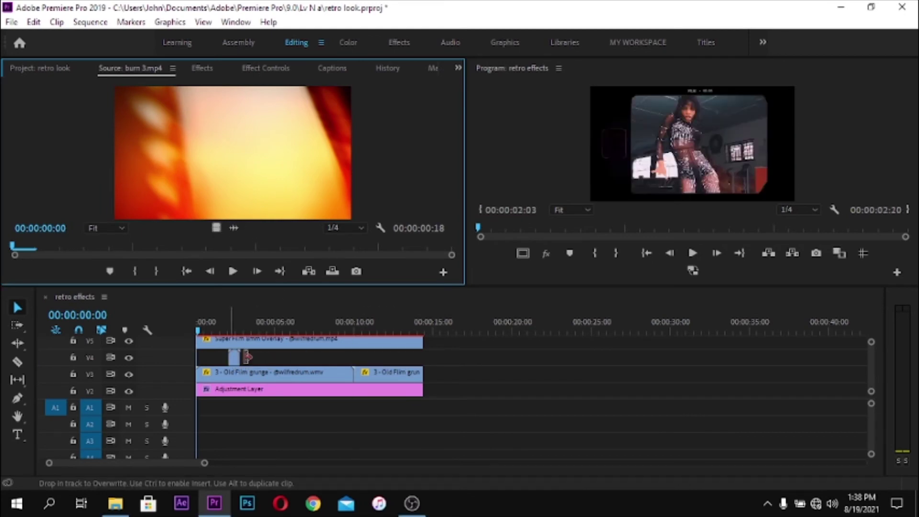
pyautogui.press('=')
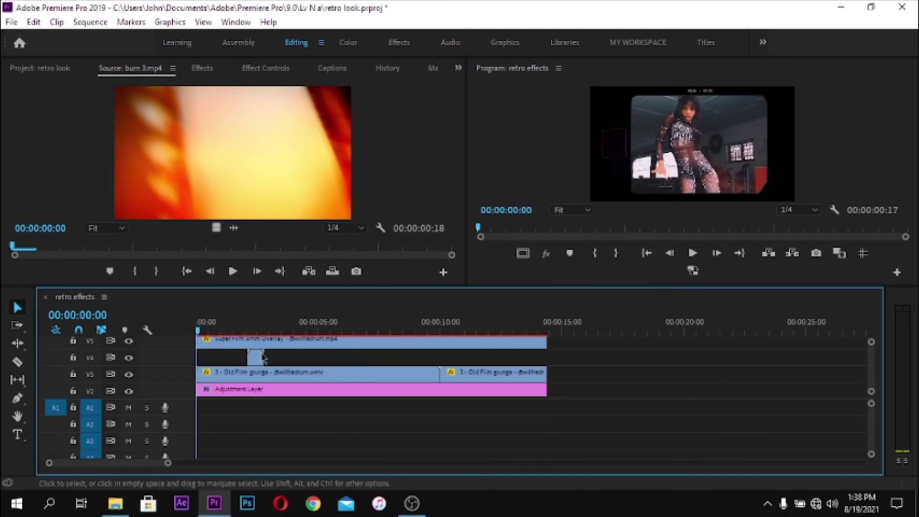
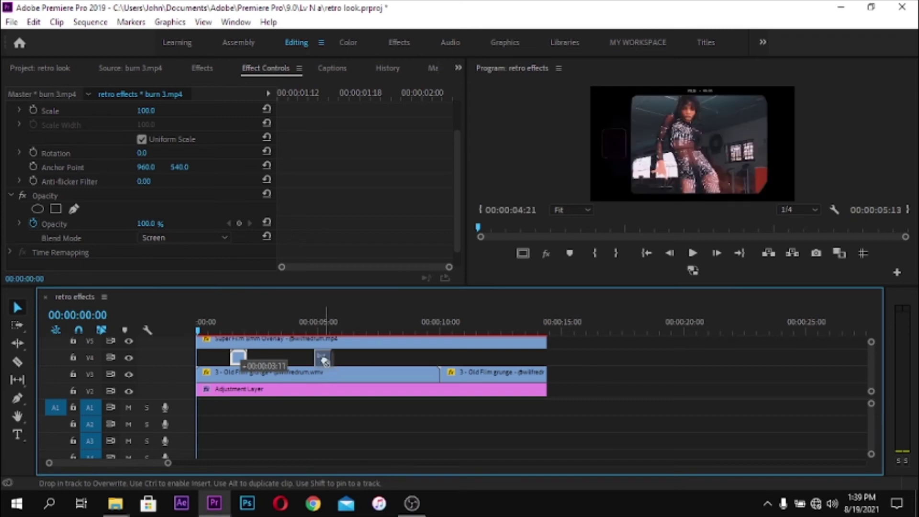
# Play the sequence preview and move the playhead back to about 4 seconds.
pyautogui.click(655, 254)
pyautogui.press('space')
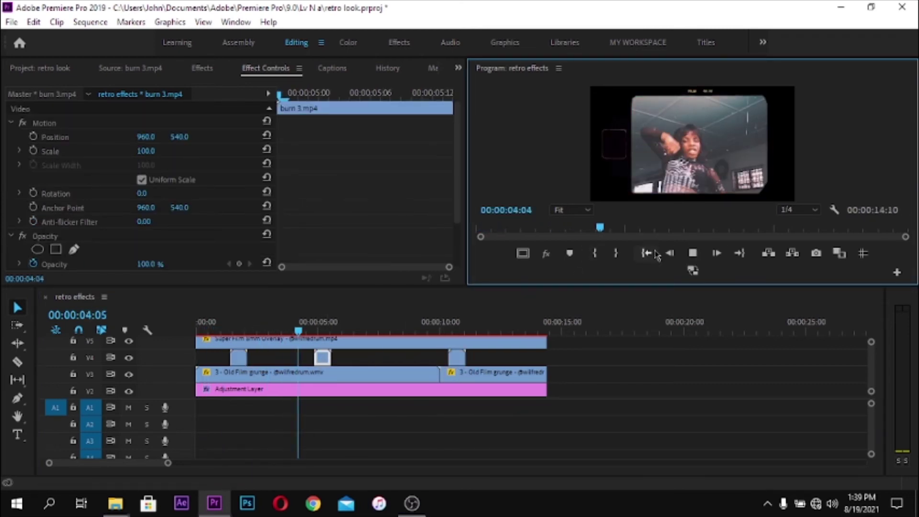
pyautogui.moveTo(339, 328); pyautogui.dragTo(307, 329)
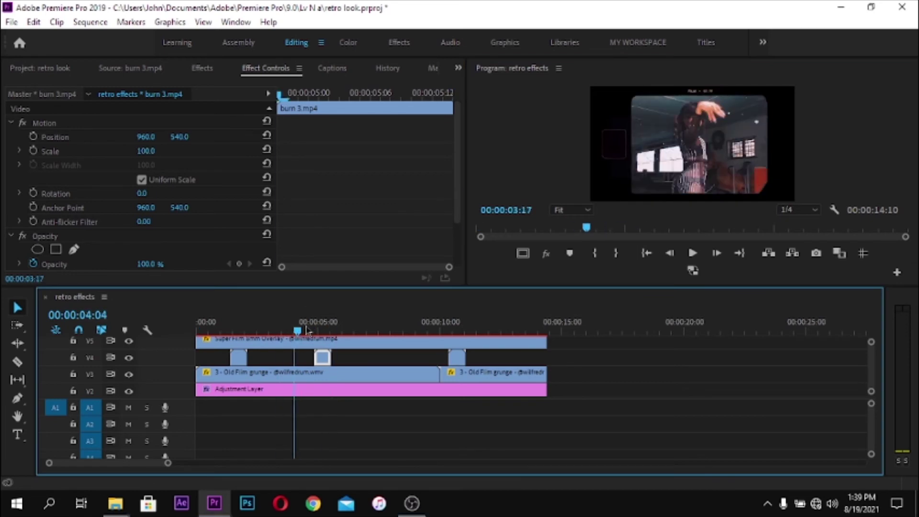
pyautogui.moveTo(457, 191); pyautogui.dragTo(459, 234)
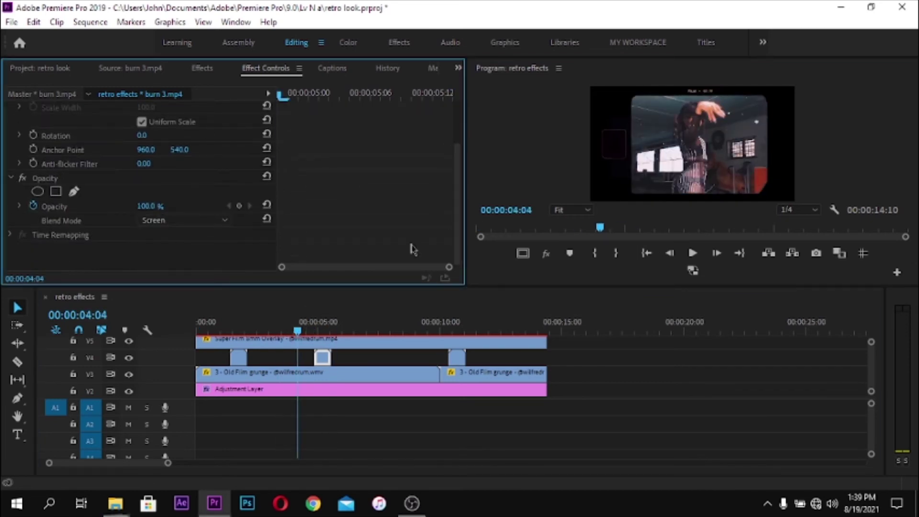
# Preview the 2 grunge clip and move the 8mm overlay up to a new top track.
pyautogui.click(41, 70)
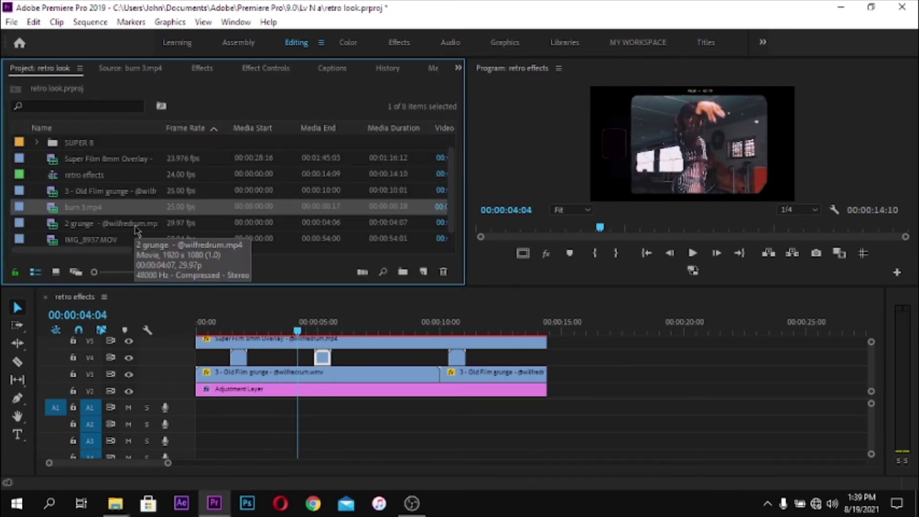
pyautogui.click(128, 224)
pyautogui.scroll(-1, 75, 214)
pyautogui.doubleClick(56, 209)
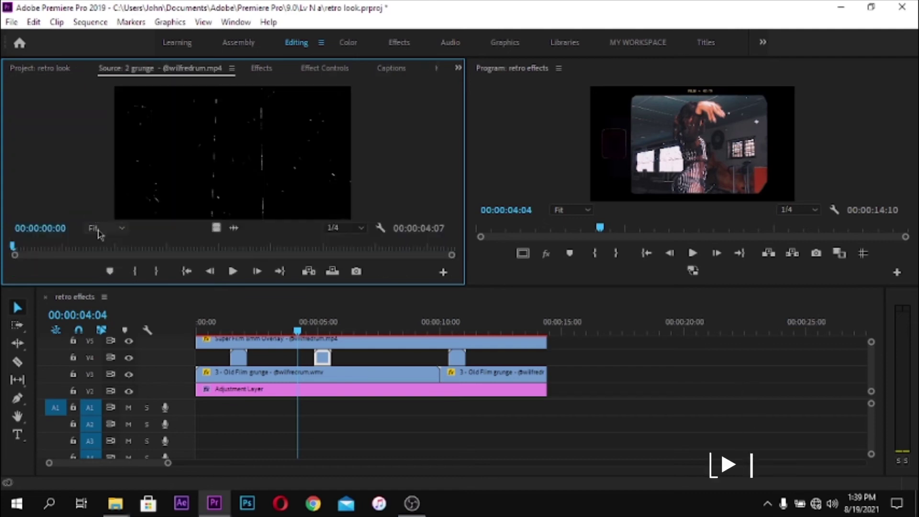
pyautogui.moveTo(217, 228); pyautogui.dragTo(359, 343)
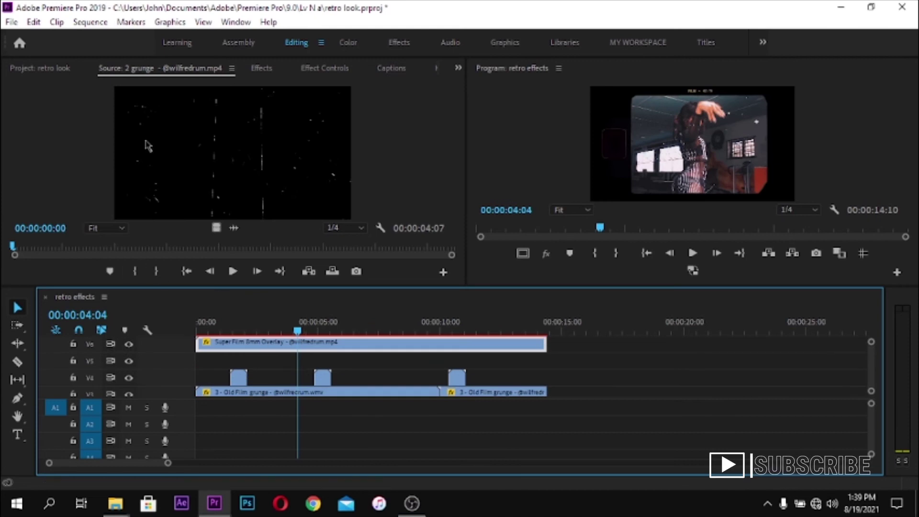
# Place the 2 grunge clip on V5 and trim it to end at the playhead.
pyautogui.click(58, 71)
pyautogui.moveTo(71, 207); pyautogui.dragTo(203, 360)
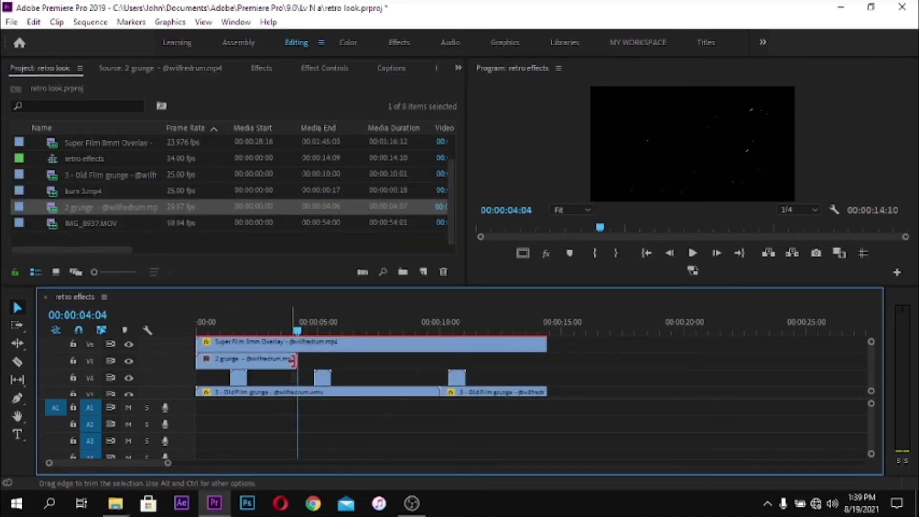
pyautogui.moveTo(276, 362); pyautogui.dragTo(377, 368)
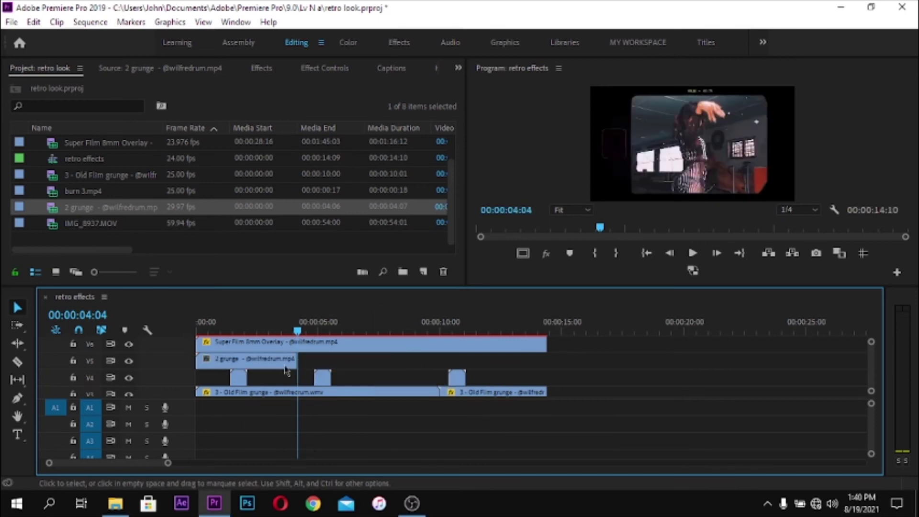
# Set the 2 grunge clip's Opacity blend mode to Screen.
pyautogui.click(277, 365)
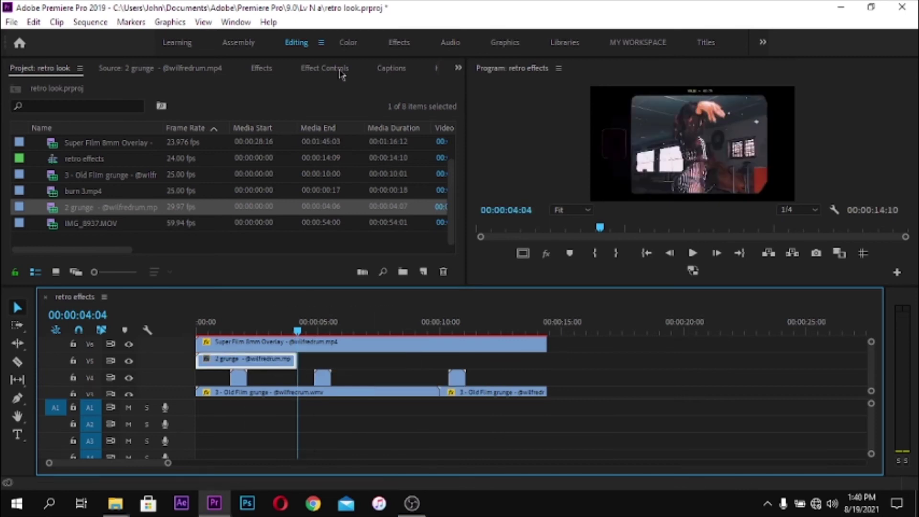
pyautogui.click(303, 71)
pyautogui.scroll(-3, 187, 258)
pyautogui.click(195, 211)
pyautogui.click(183, 346)
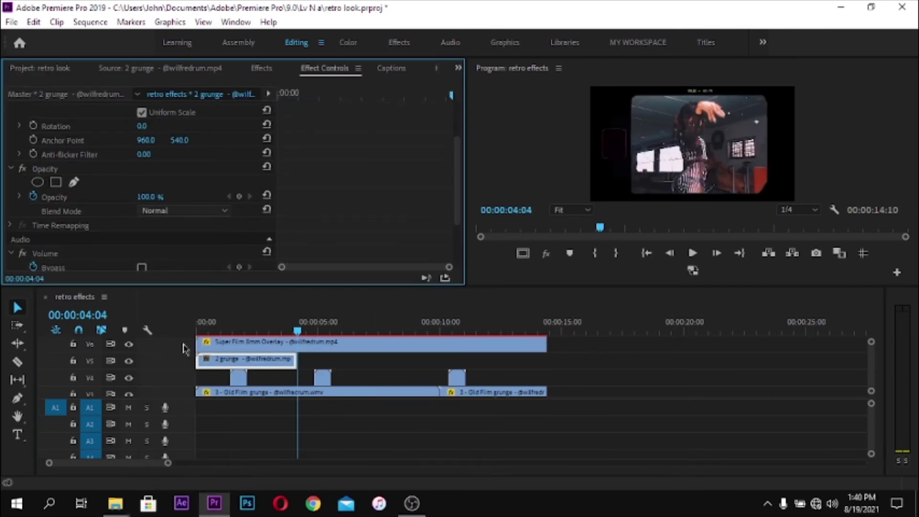
pyautogui.click(654, 256)
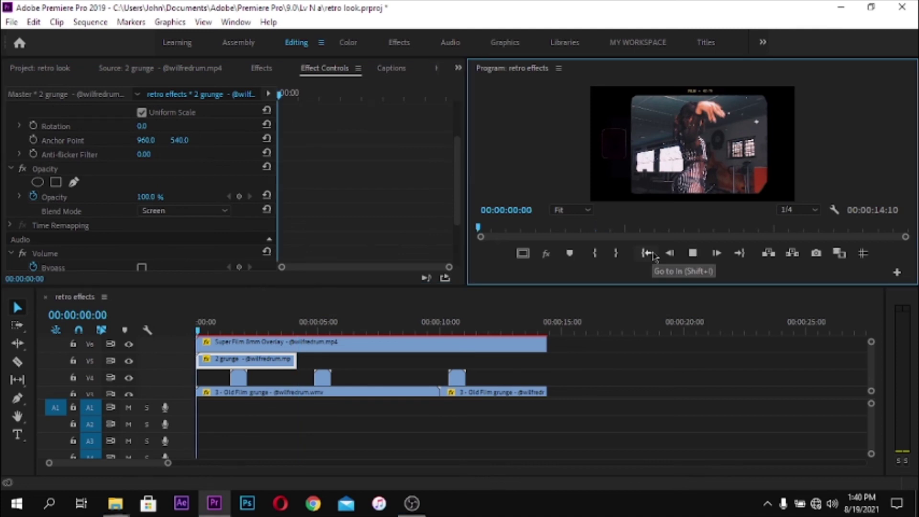
# Alt-drag copies of the 2 grunge clip along V5 toward the sequence end.
pyautogui.press('space')
pyautogui.moveTo(286, 361); pyautogui.dragTo(389, 360)
pyautogui.moveTo(348, 360); pyautogui.dragTo(545, 362)
pyautogui.click(646, 252)
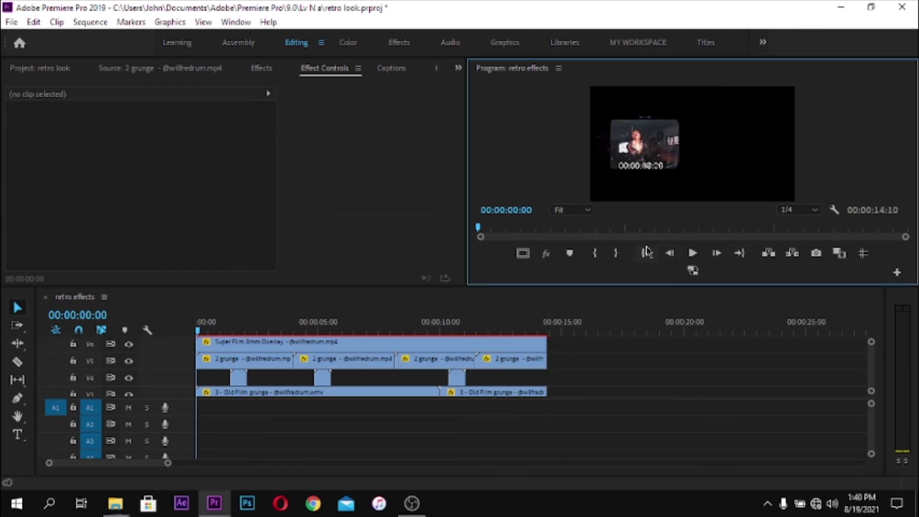
pyautogui.click(597, 333)
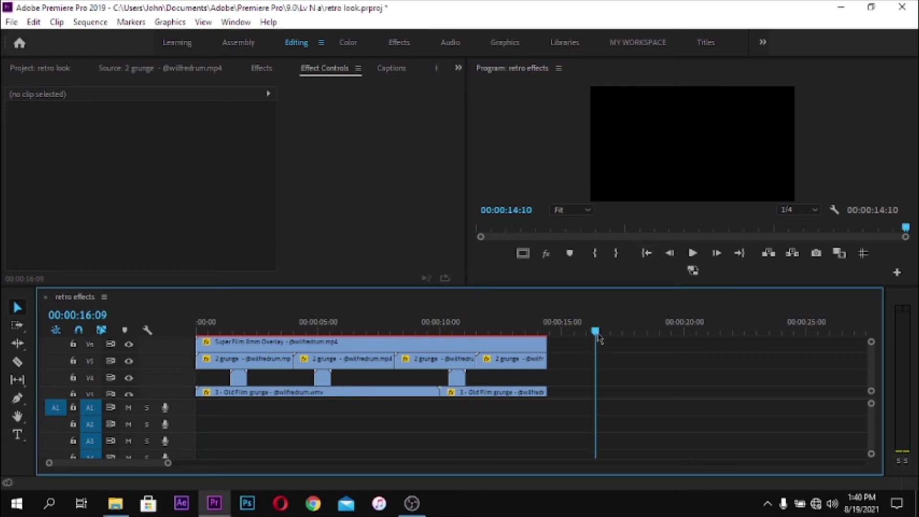
# Unlink the grunge clips and delete their audio copies on A5.
pyautogui.press('`')
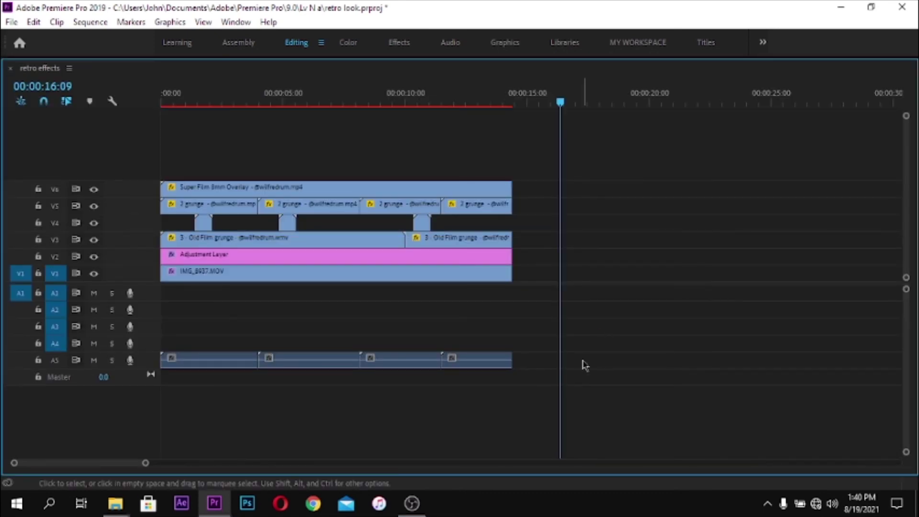
pyautogui.moveTo(524, 375); pyautogui.dragTo(183, 354)
pyautogui.hotkey('ctrl', 'l')
pyautogui.moveTo(565, 387); pyautogui.dragTo(86, 351)
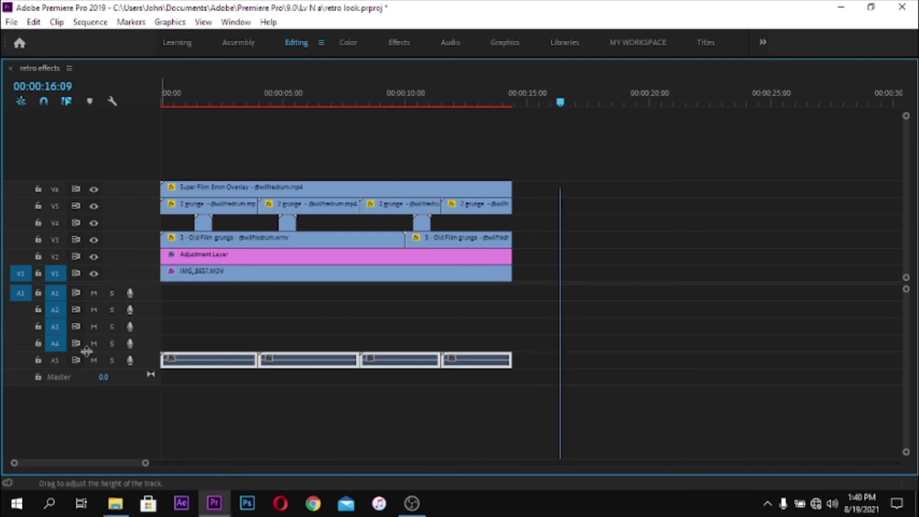
pyautogui.press('Delete')
pyautogui.press('`')
# Play the sequence from the start to check the repeated grunge layer.
pyautogui.scroll(3, 564, 384)
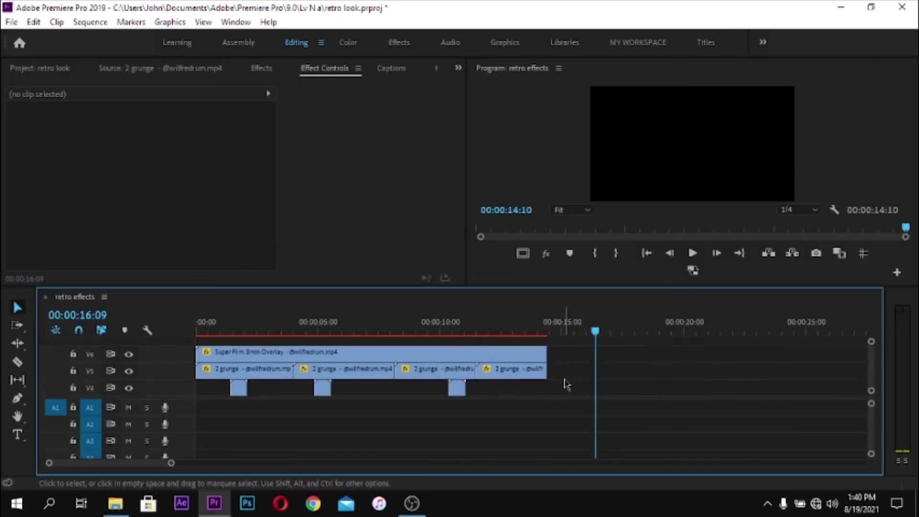
pyautogui.click(647, 253)
pyautogui.press('space')
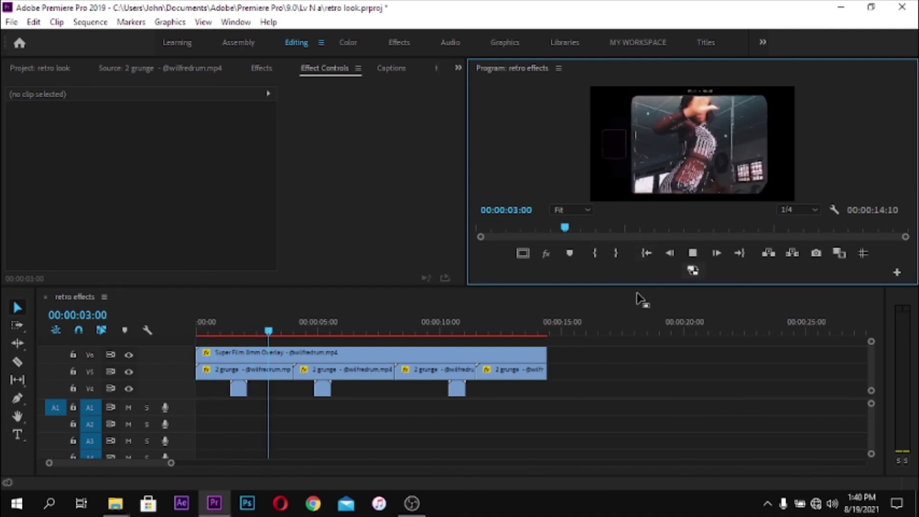
pyautogui.press('space')
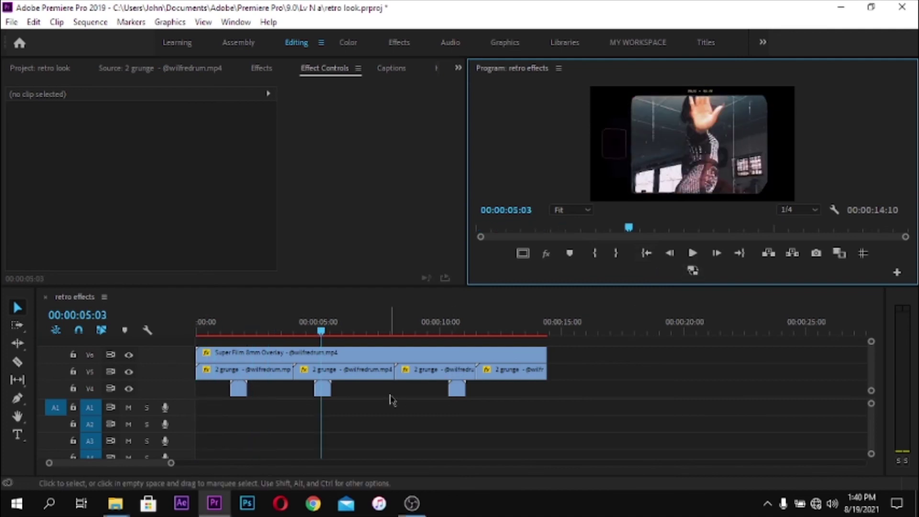
pyautogui.scroll(-3, 346, 375)
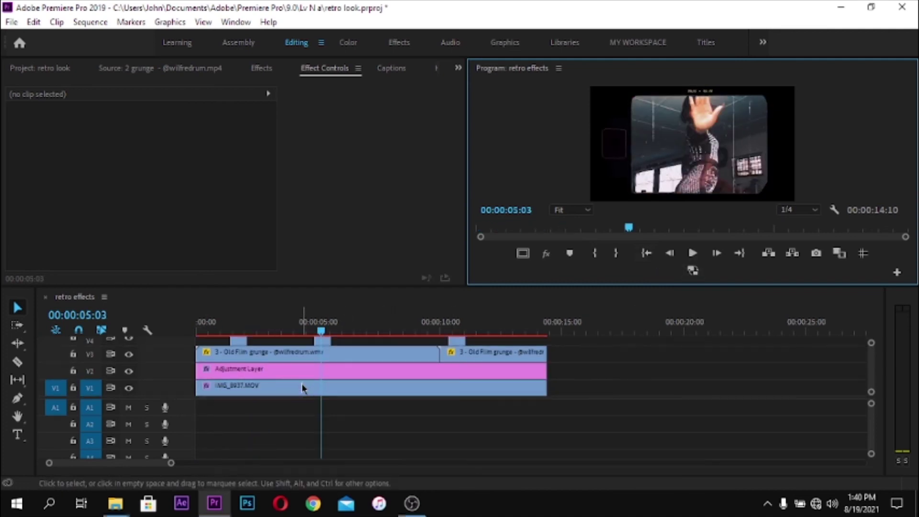
# Expand the Adjustment Layer's Lumetri Creative settings and raise Faded Film to 129.
pyautogui.click(302, 384)
pyautogui.scroll(-5, 220, 243)
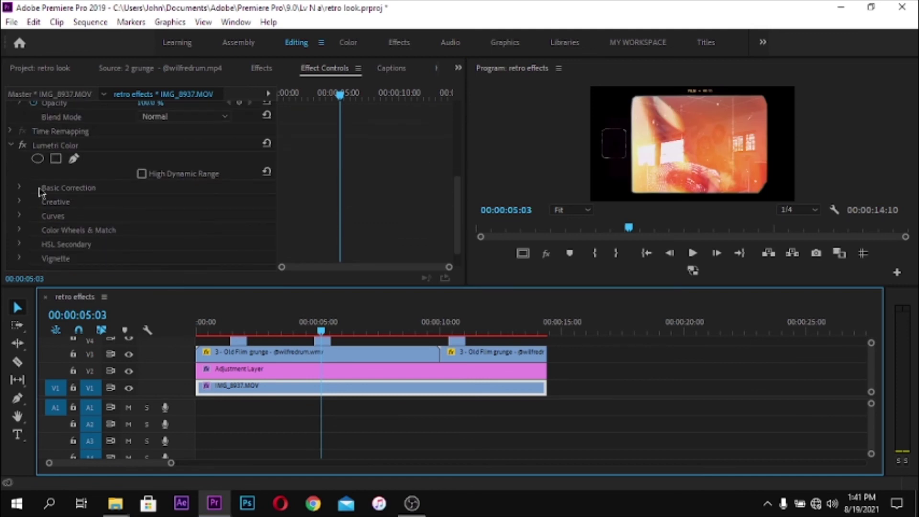
pyautogui.click(19, 202)
pyautogui.scroll(-2, 160, 246)
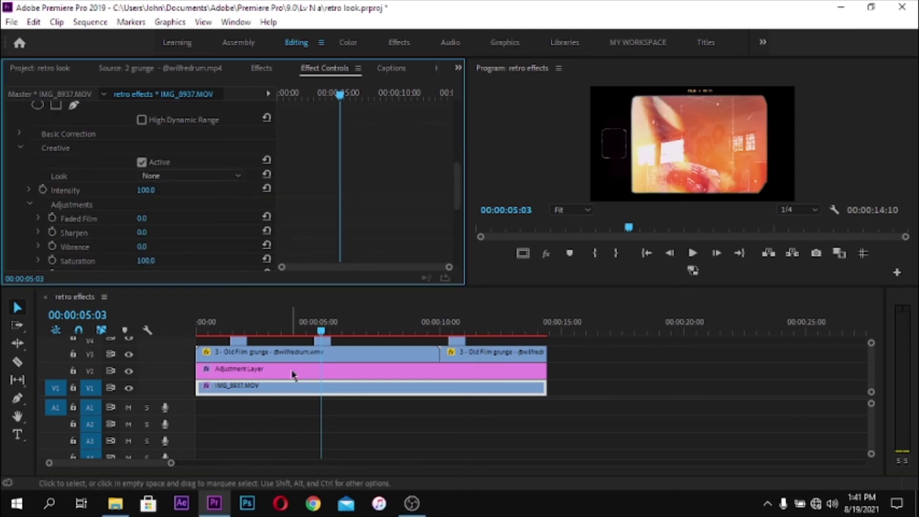
pyautogui.click(229, 369)
pyautogui.scroll(-8, 213, 250)
pyautogui.scroll(-2, 213, 250)
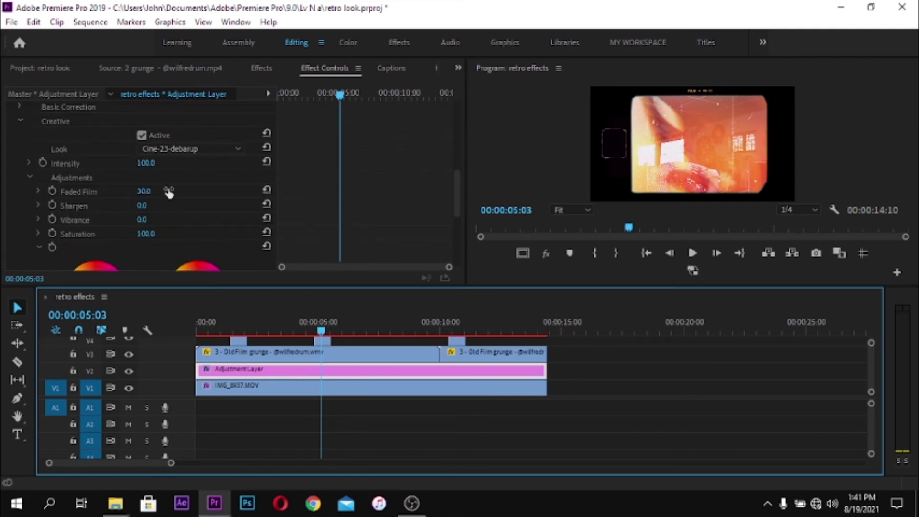
pyautogui.moveTo(145, 191); pyautogui.dragTo(192, 192)
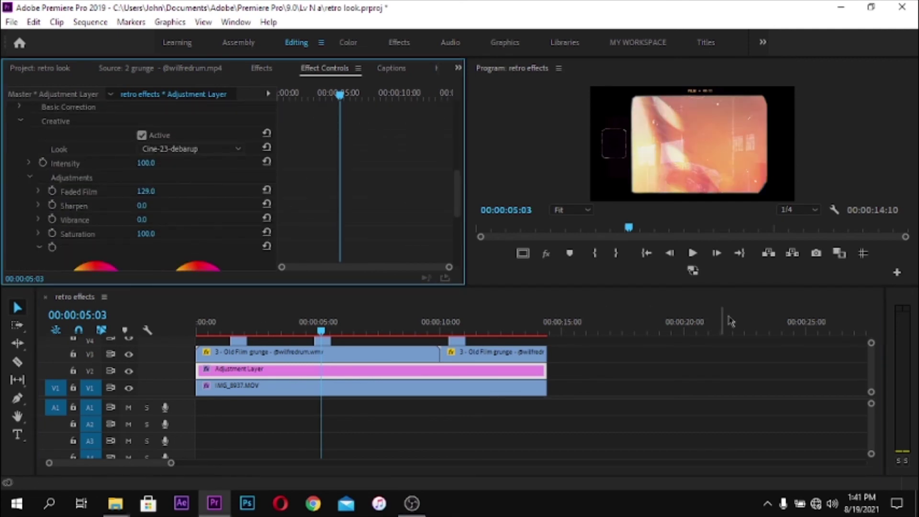
# Preview the look, then lower the Faded Film amount to 96.
pyautogui.click(648, 253)
pyautogui.press('space')
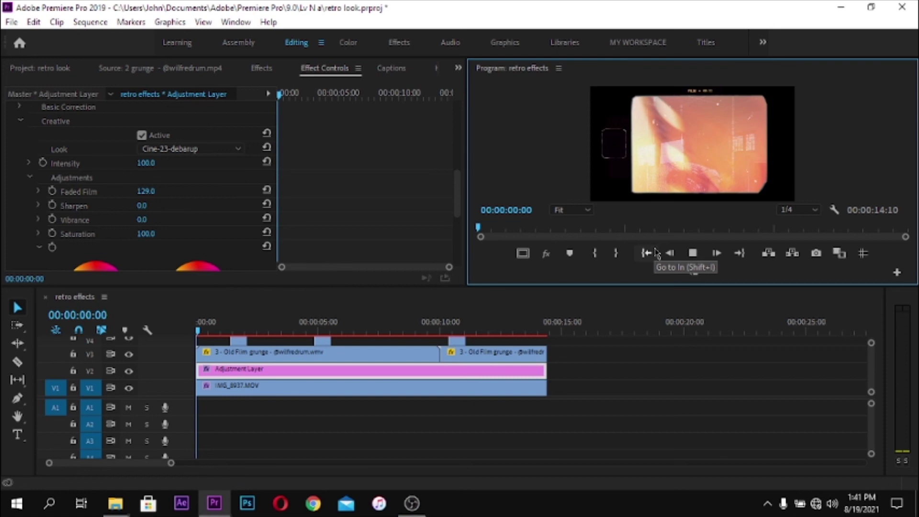
pyautogui.moveTo(242, 331); pyautogui.dragTo(230, 333)
pyautogui.click(146, 191)
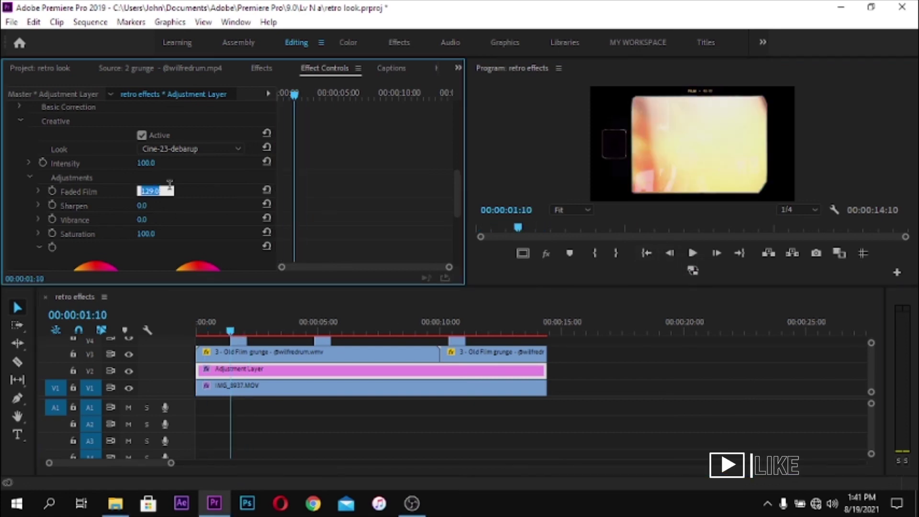
pyautogui.write('16')
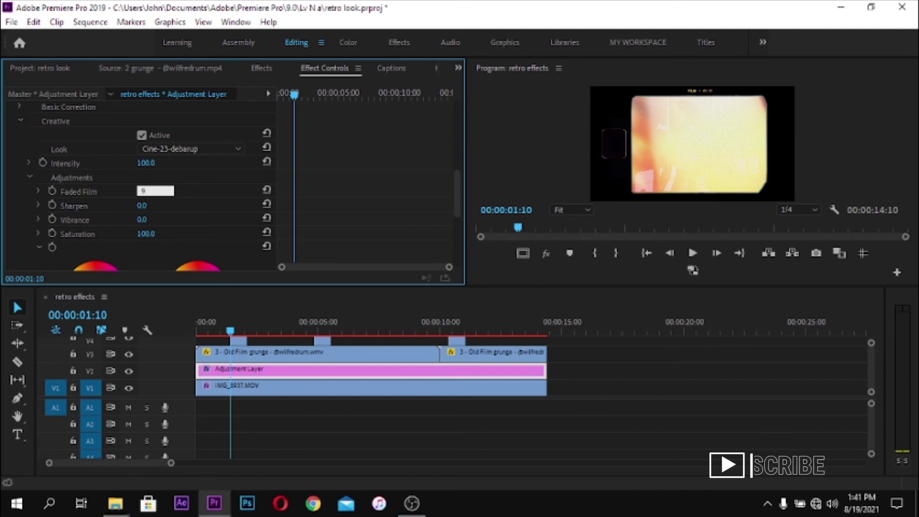
# Replay the sequence and render previews of the whole sequence.
pyautogui.click(654, 257)
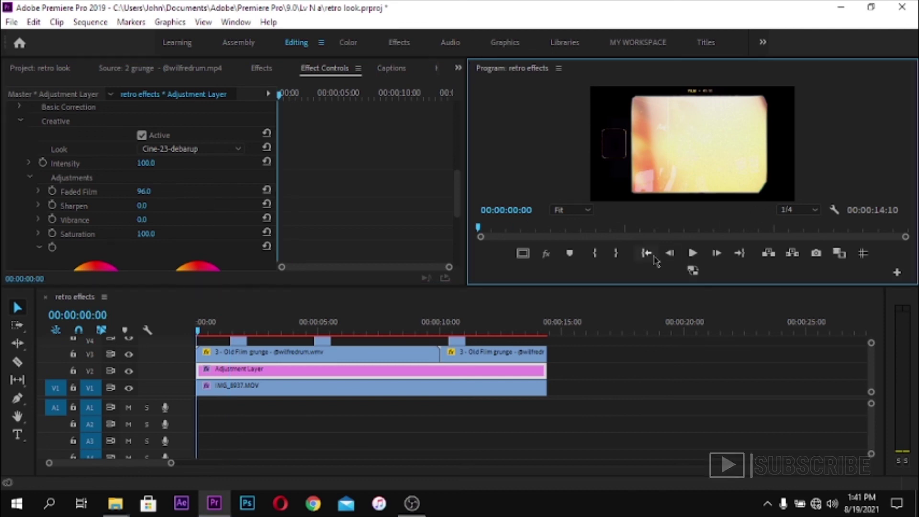
pyautogui.press('space')
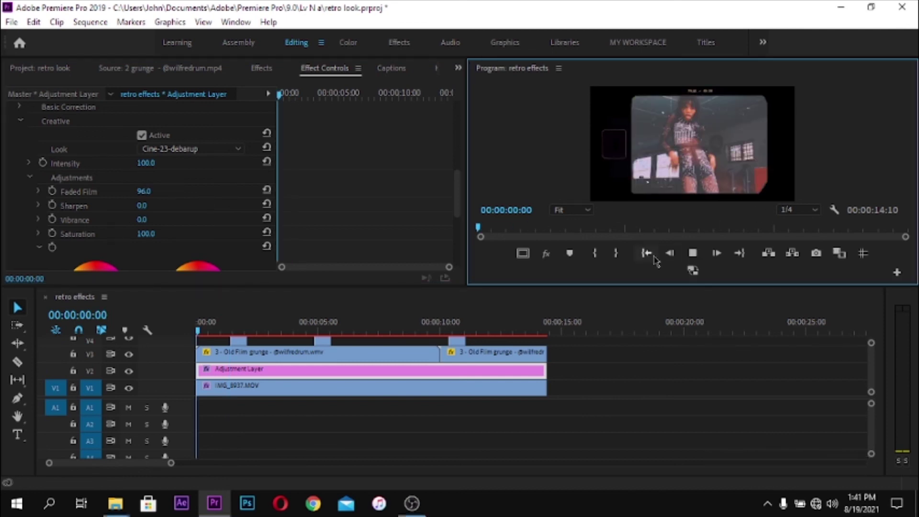
pyautogui.press('space')
pyautogui.moveTo(452, 324); pyautogui.dragTo(430, 329)
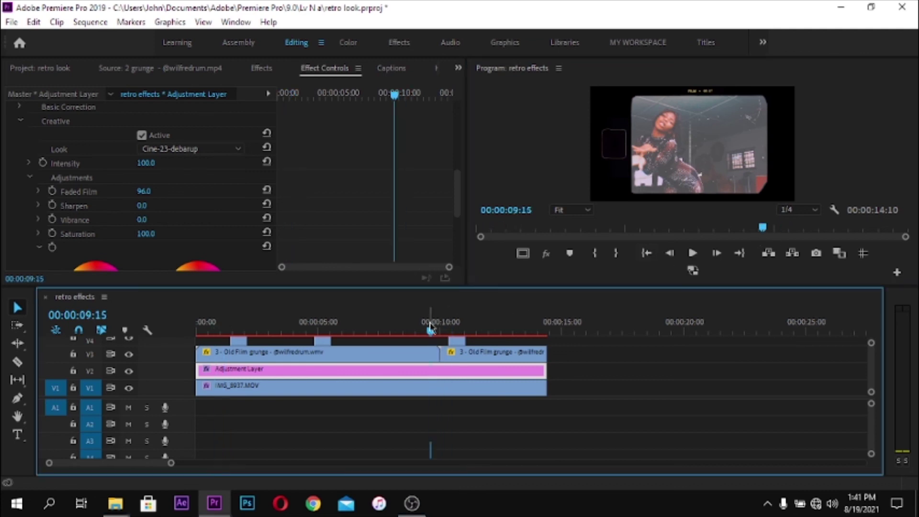
pyautogui.press('Return')
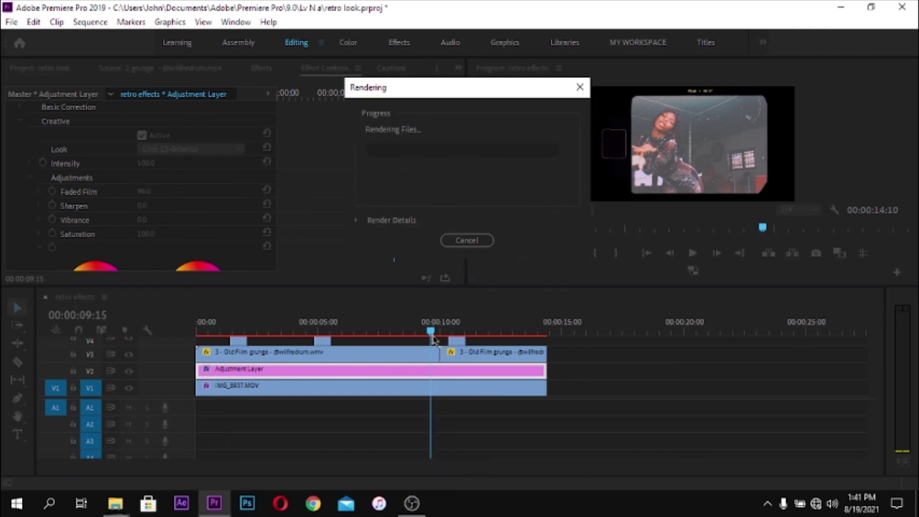